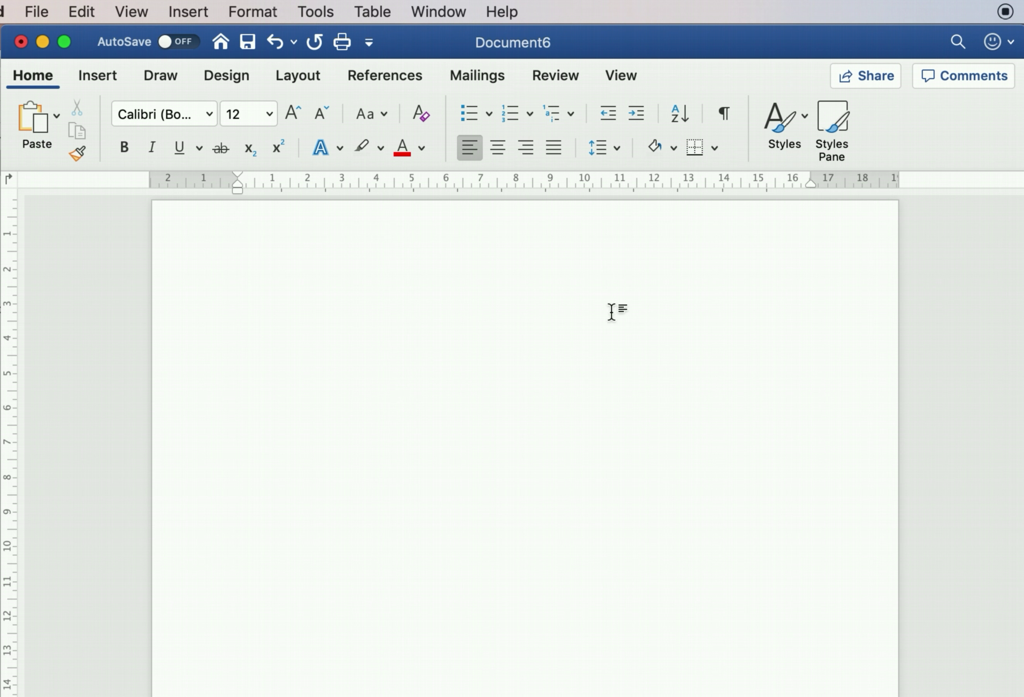
- Enter 'Fake Variable 1' in the first data cell under Variables
type("Fake Variable 1")
- Centre the empty M through Kurt data cells horizontally and vertically
key("Tab")
left_click_drag(441, 274, 773, 311)
left_click(13, 75)
left_click(496, 147)
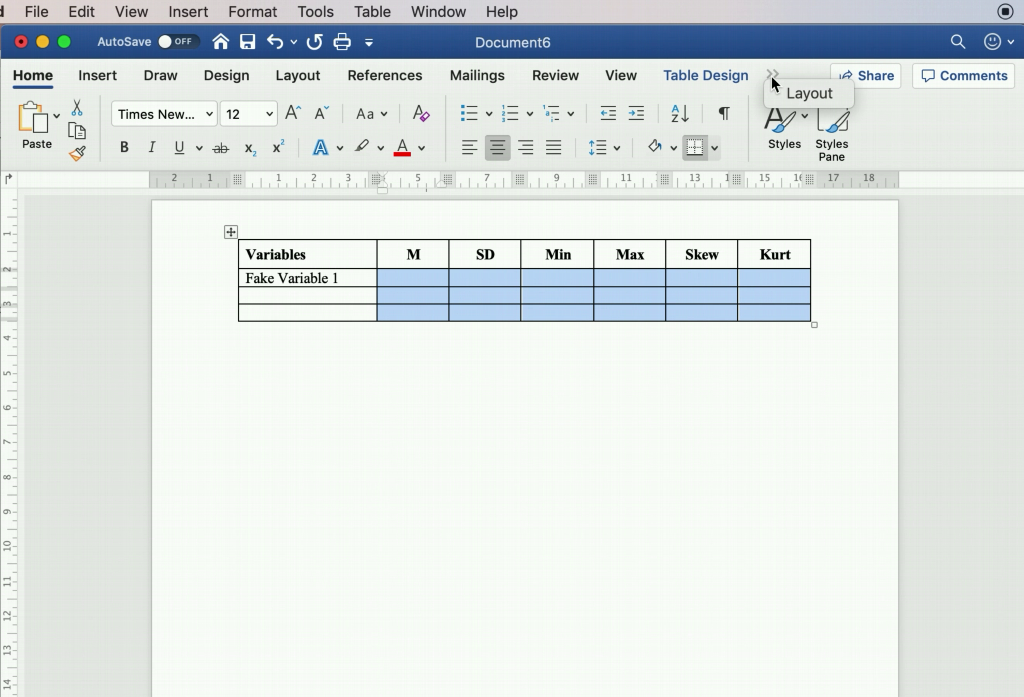
left_click(791, 96)
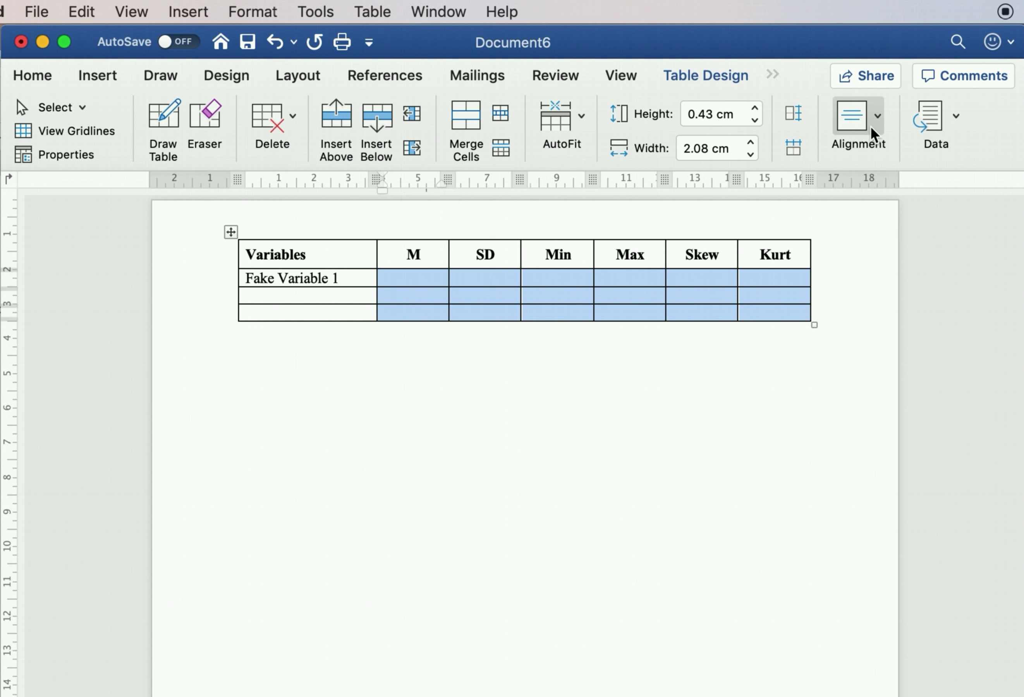
left_click(873, 123)
left_click(802, 199)
- Align the first-column data cells under Variables to middle-left
left_click(305, 279)
left_click_drag(318, 280, 320, 315)
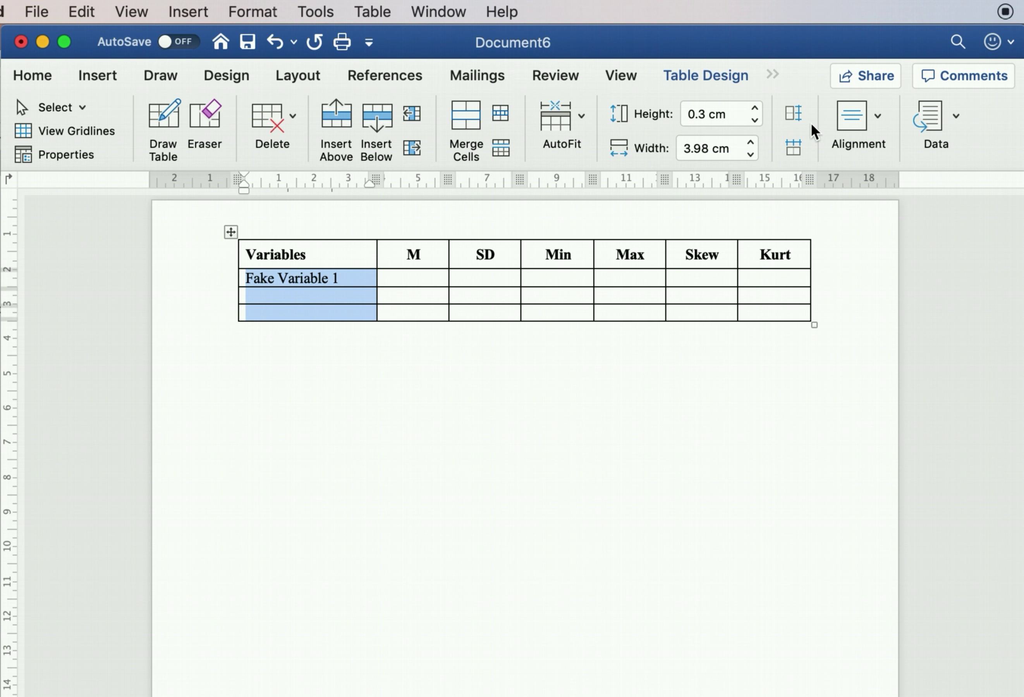
left_click(871, 127)
left_click(780, 198)
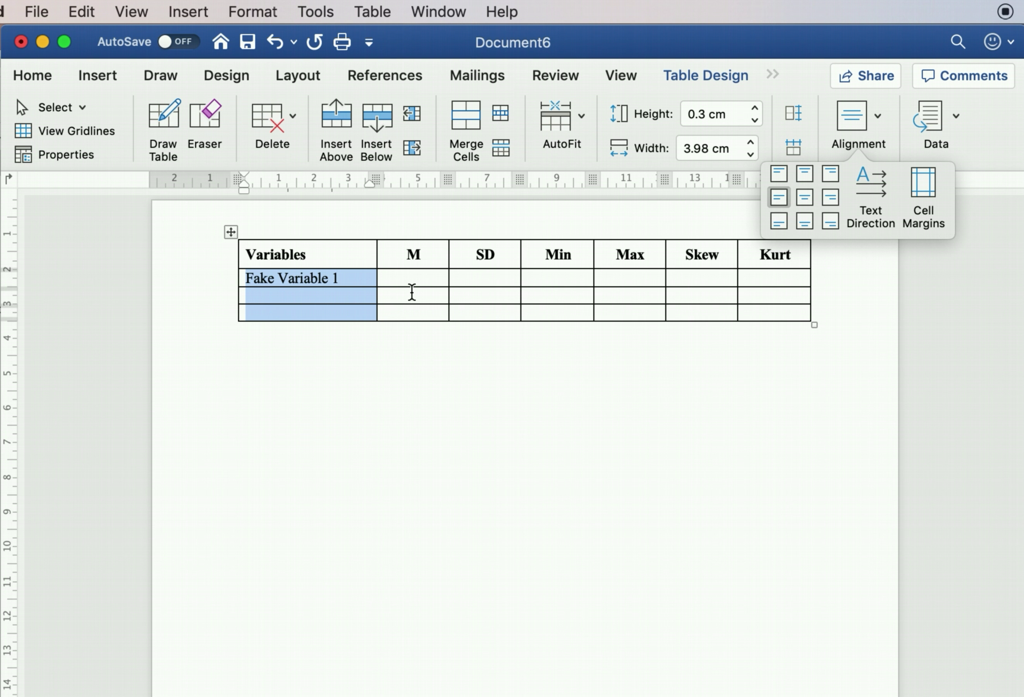
- Fill Fake Variable 1's row with 1, 2, 2.32, 1.21, 0.43 and 1.12
left_click(412, 285)
type("1")
key("Tab")
type("2")
key("Tab")
type("2.32")
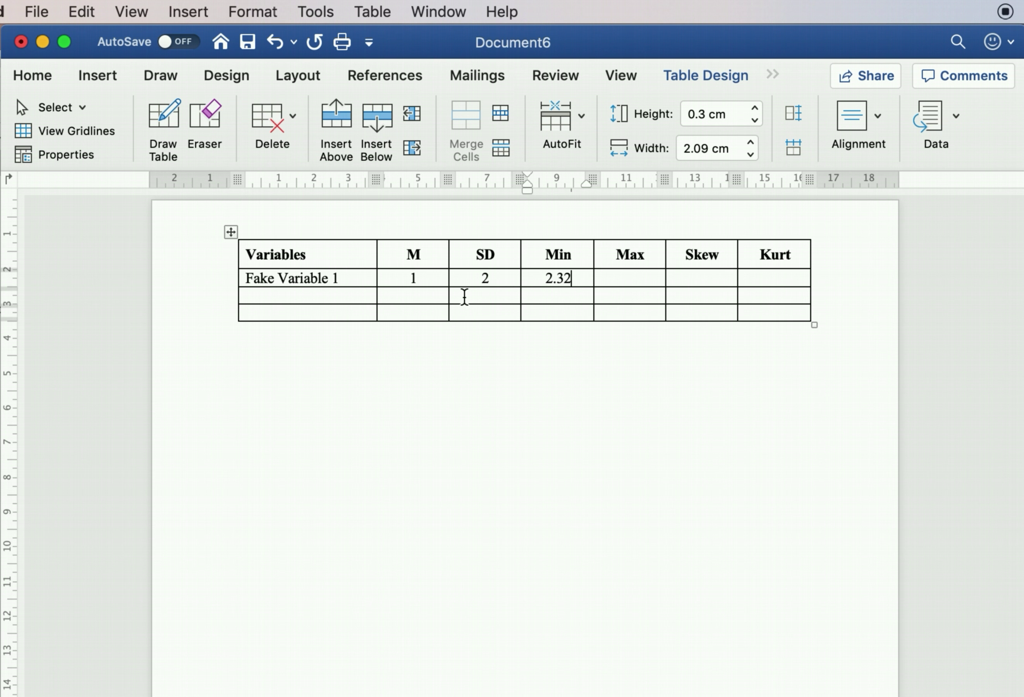
key("Tab")
type("12")
key("BackSpace")
type(".21")
key("Tab")
type("0.43")
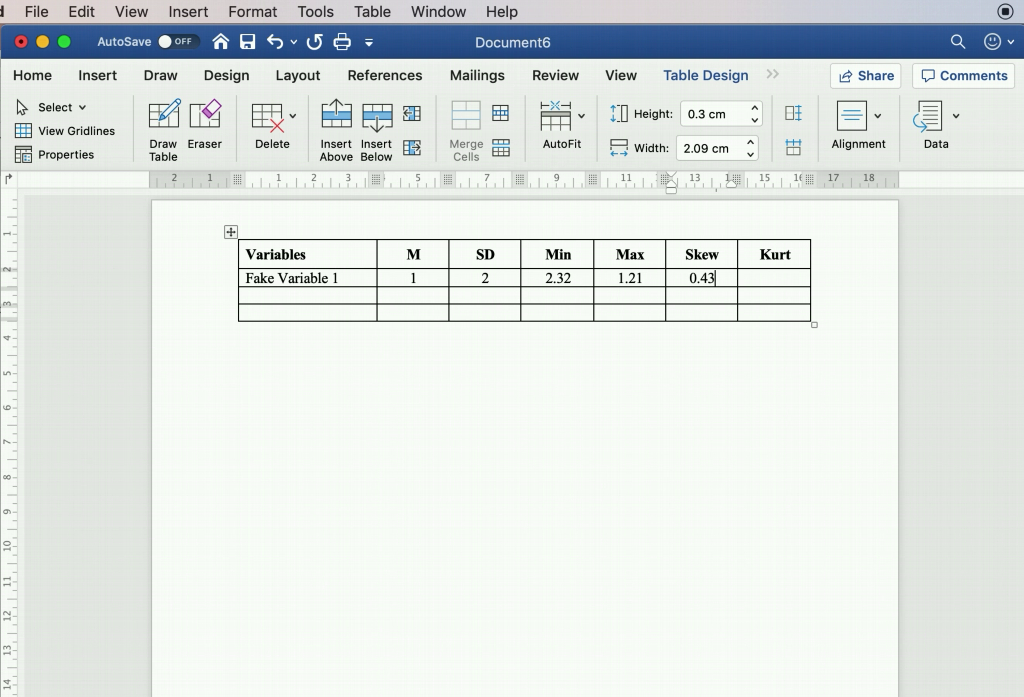
key("Tab")
type("1.12")
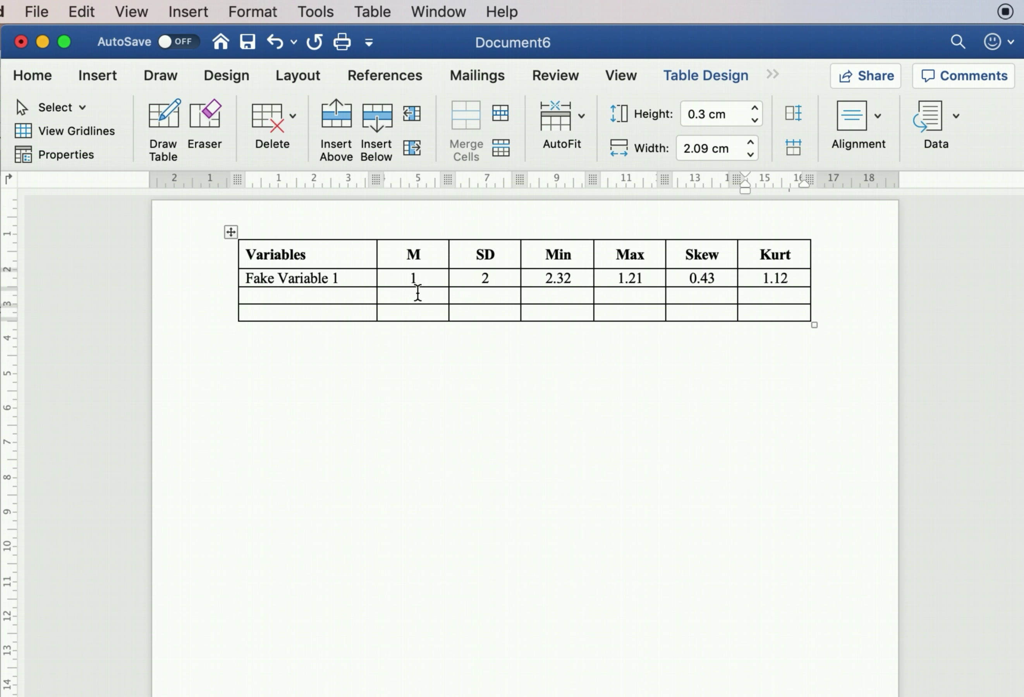
- Copy those six values into the second and third data rows
left_click_drag(416, 285, 783, 280)
key("super+c")
left_click(414, 297)
key("super+v")
left_click(413, 313)
key("super+v")
- Label the lower two rows Fake Variable 2 and Fake Variable 3
triple_click(311, 278)
key("super+c")
left_click(308, 293)
key("super+v")
left_click(295, 313)
key("super+v")
left_click(358, 301)
key("BackSpace")
type("2")
key("Down")
key("BackSpace")
type("3")
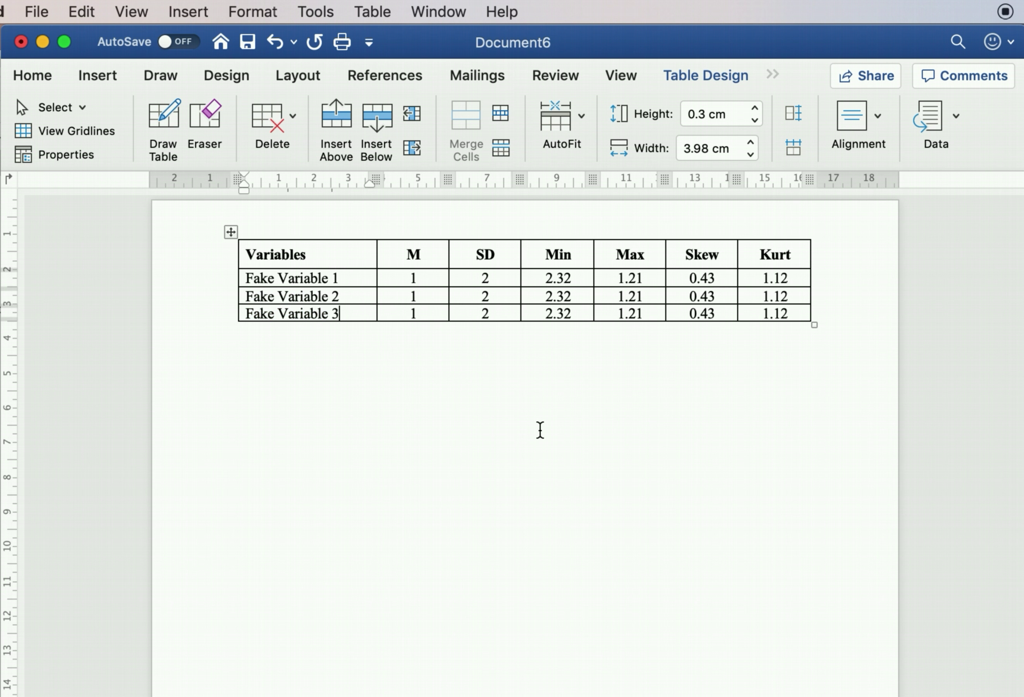
left_click(538, 430)
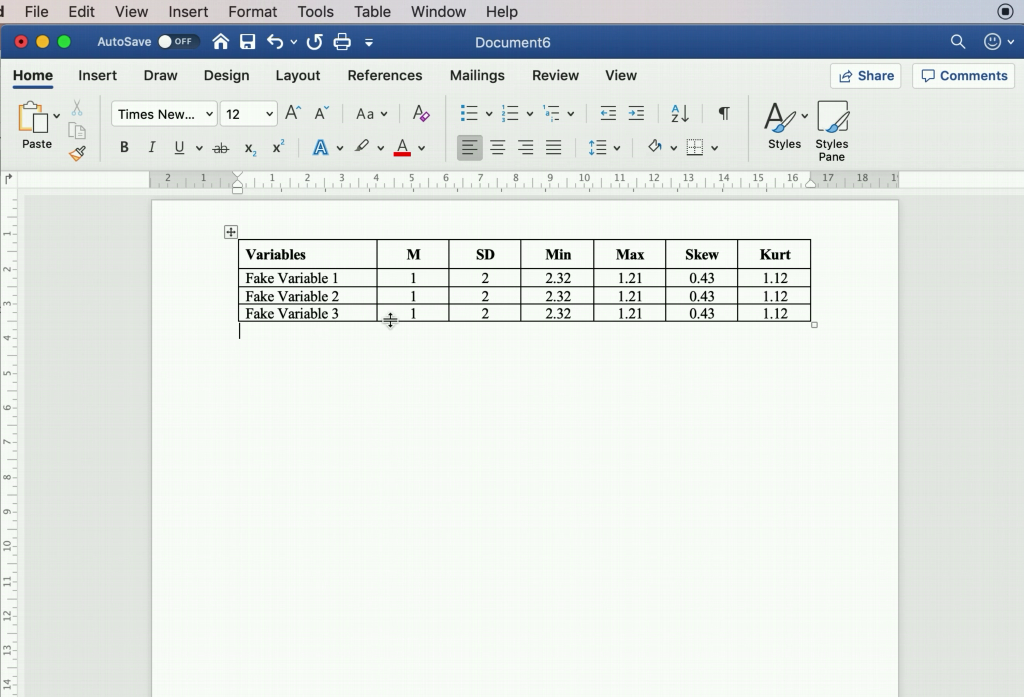
- Heighten the bottom row and distribute the three data rows evenly at 0.65 cm
left_click_drag(389, 321, 388, 336)
left_click_drag(331, 276, 804, 314)
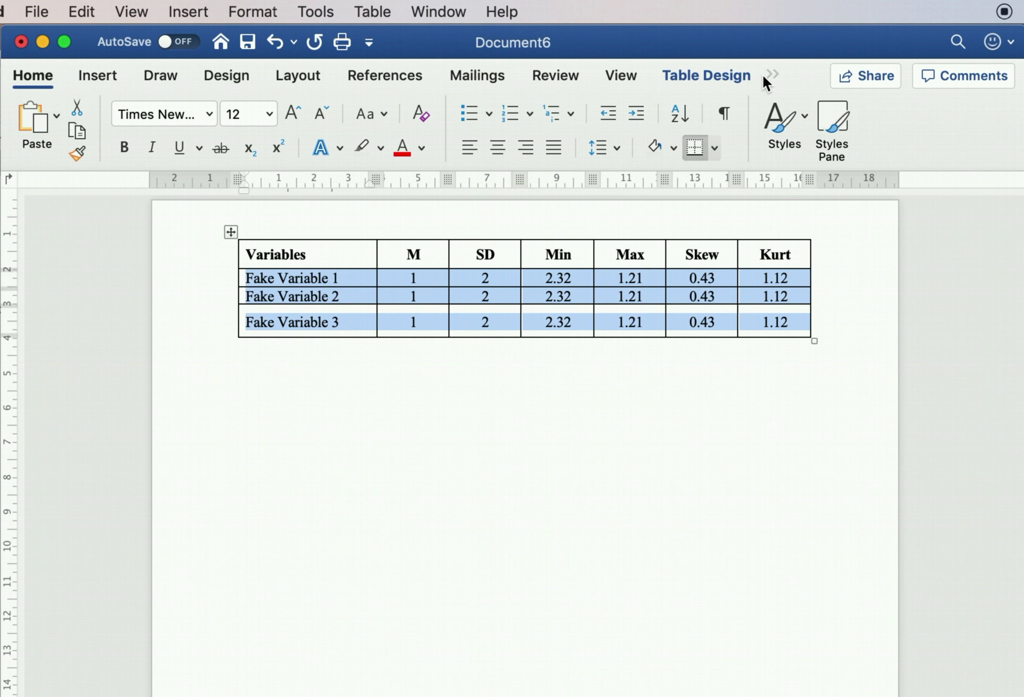
left_click(760, 75)
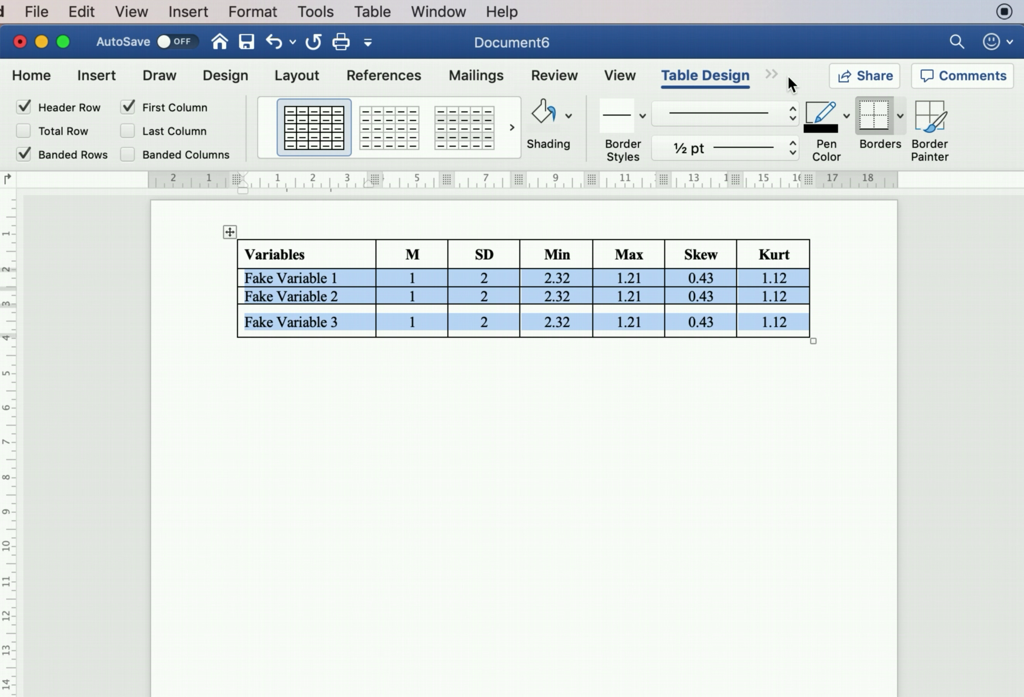
left_click(778, 76)
left_click(787, 94)
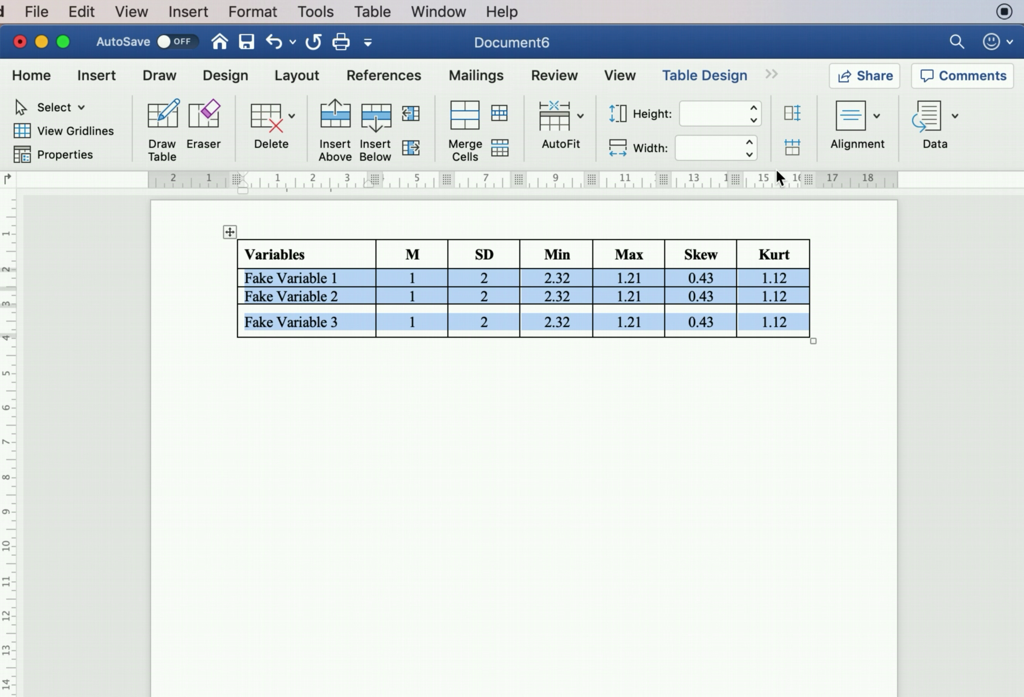
left_click(800, 114)
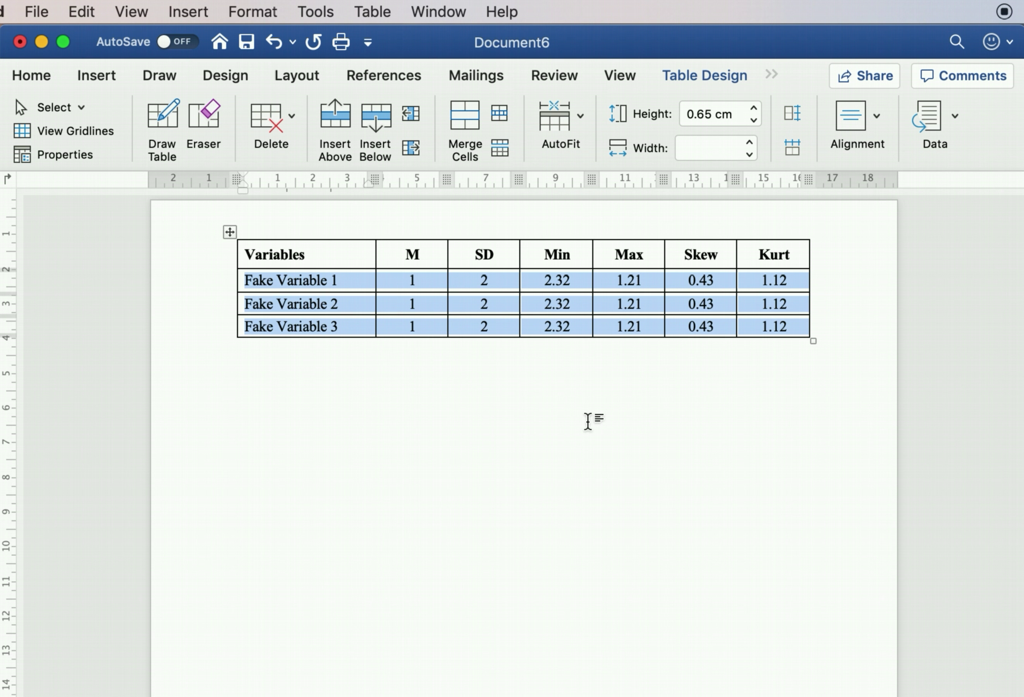
left_click(587, 420)
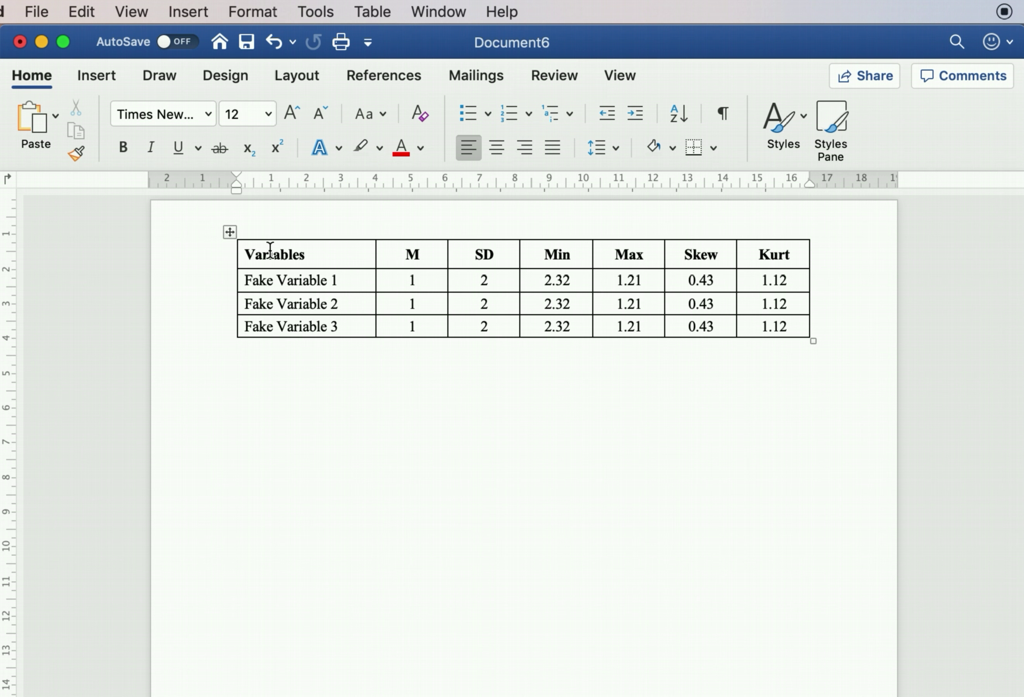
- Remove all borders from the table
left_click_drag(265, 252, 774, 326)
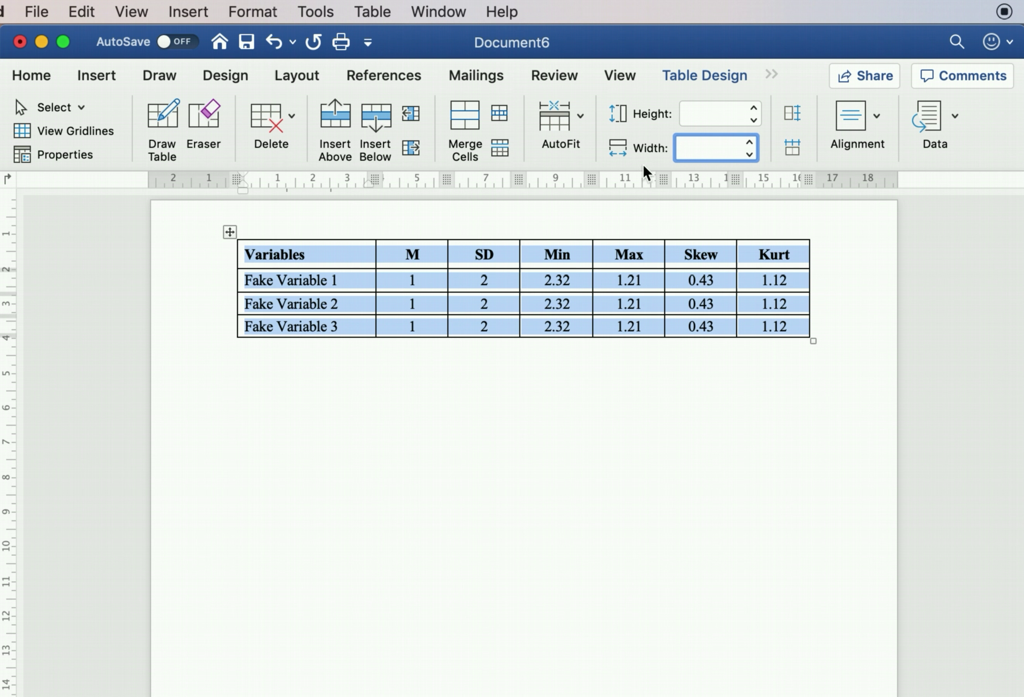
left_click(755, 80)
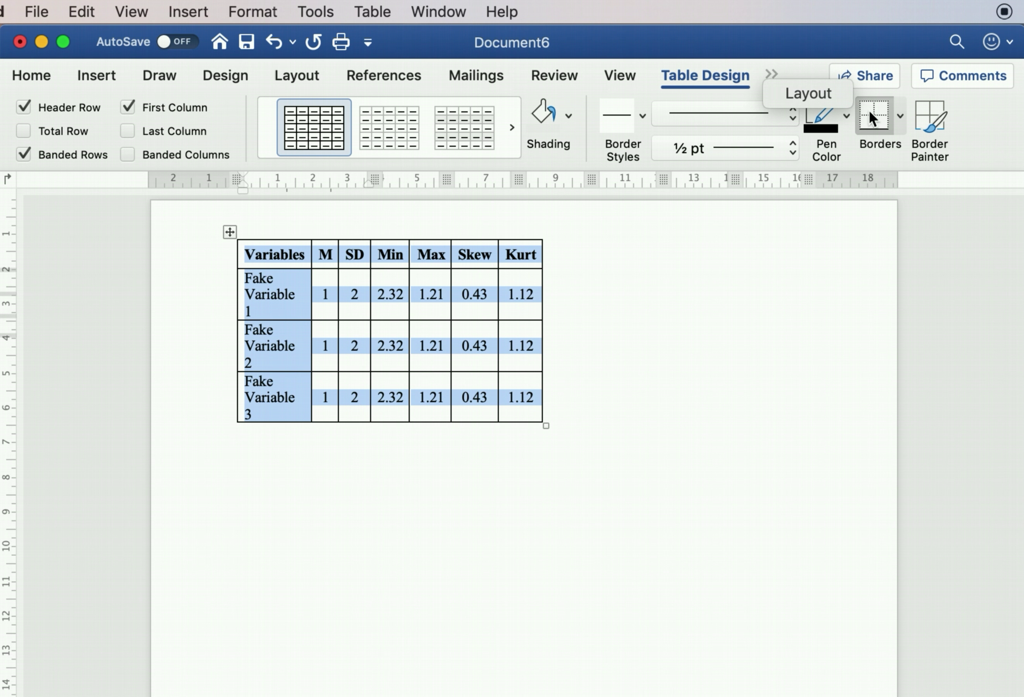
key("Down")
key("Escape")
key("super+z")
left_click(898, 116)
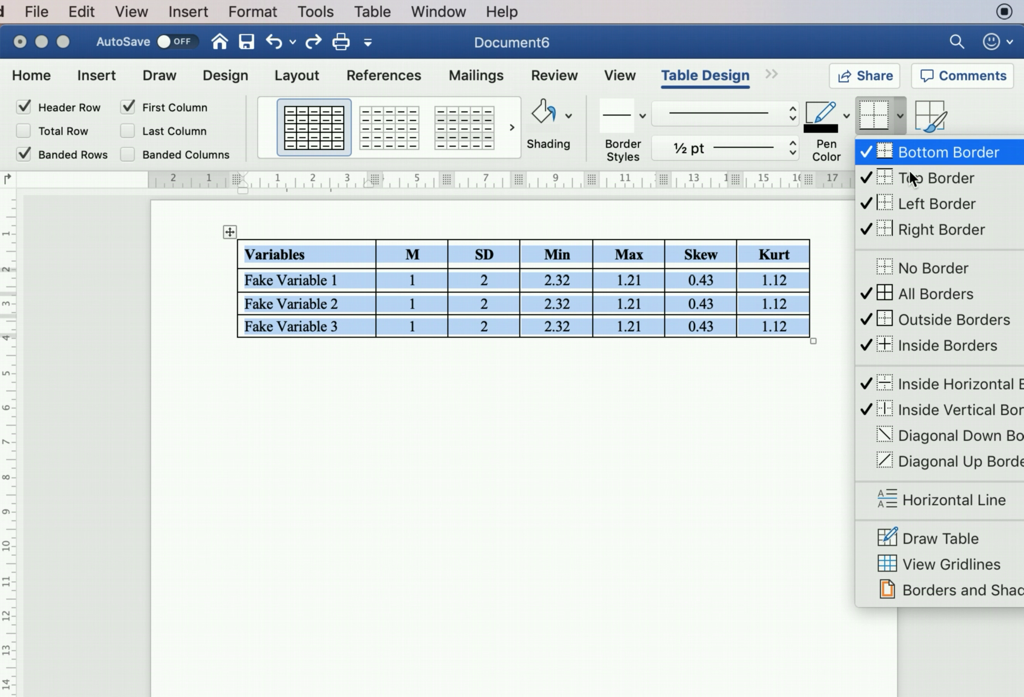
left_click(886, 267)
left_click(542, 498)
- Add horizontal rules below and above the header row
left_click_drag(267, 256, 768, 247)
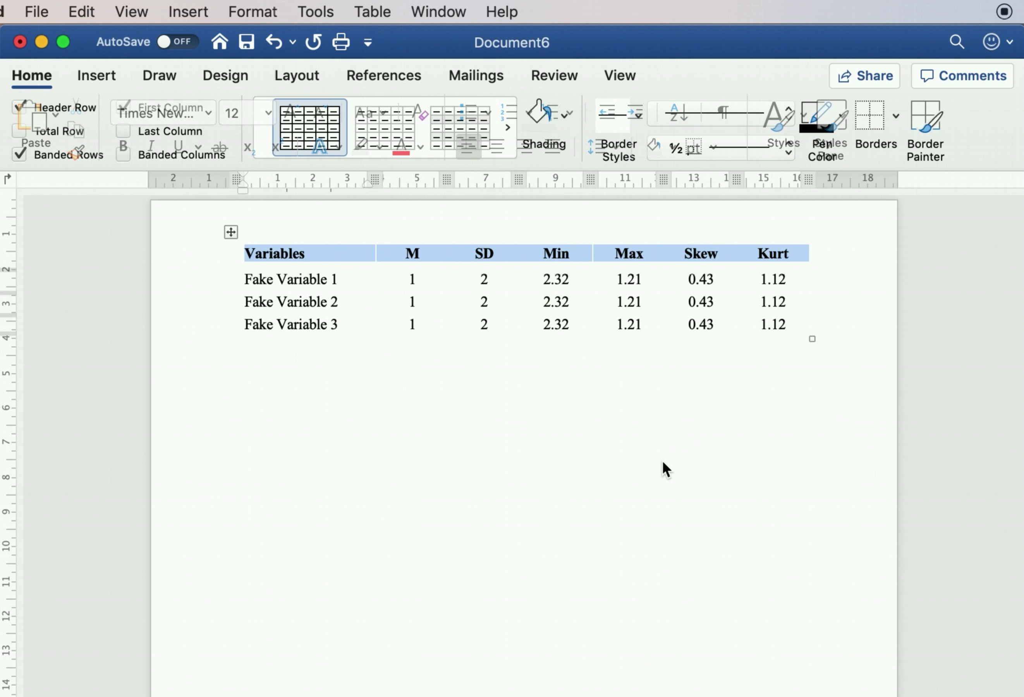
left_click(893, 117)
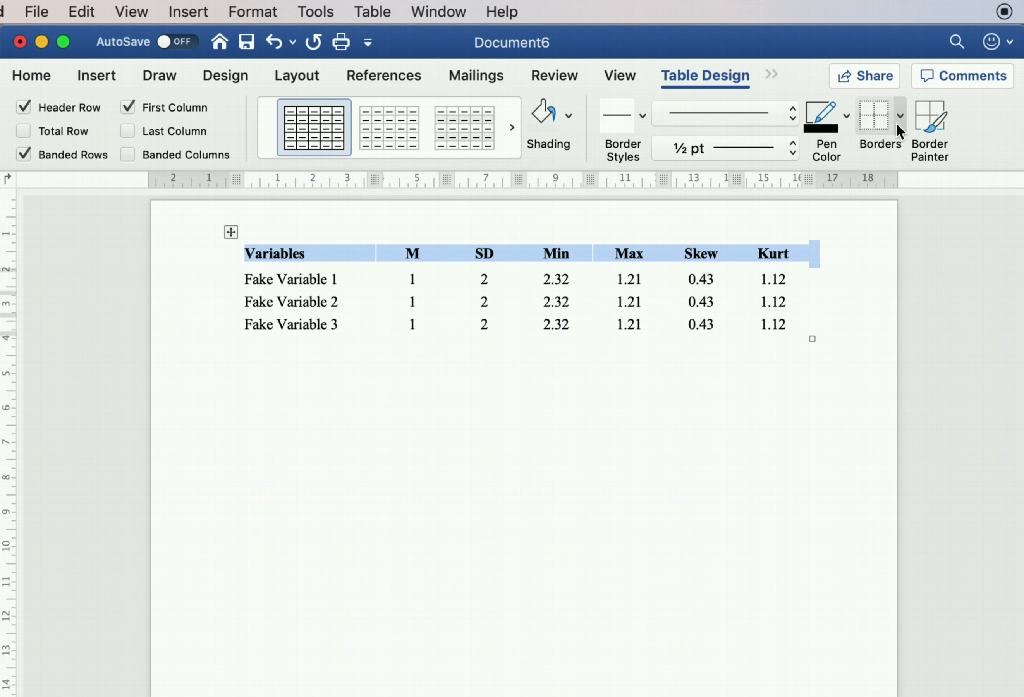
left_click(898, 121)
left_click(900, 156)
left_click(898, 123)
left_click(897, 179)
left_click(811, 469)
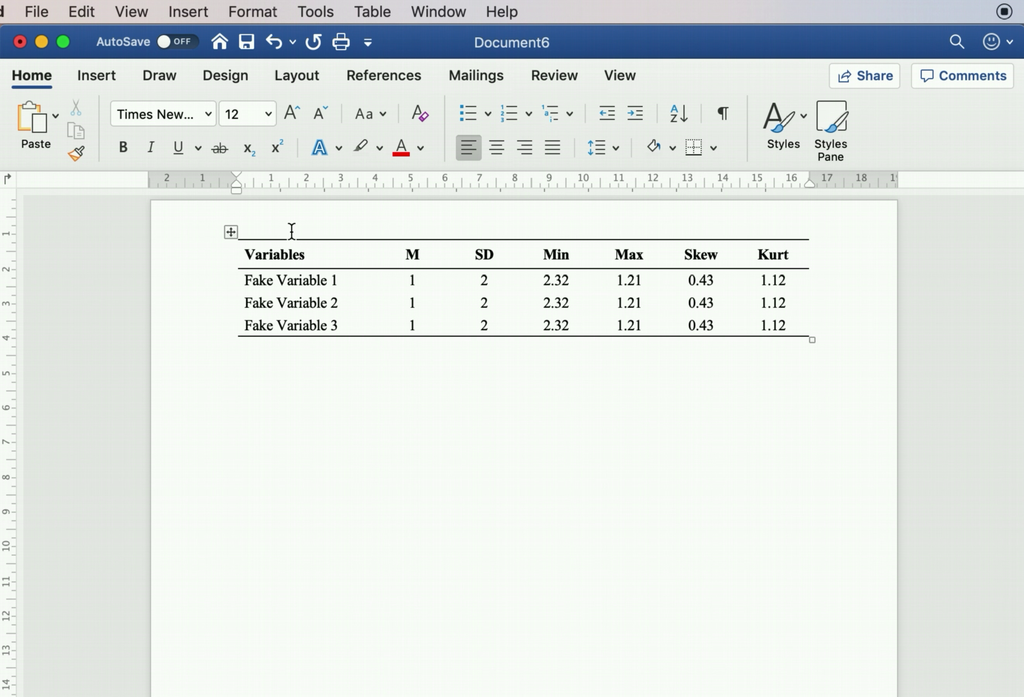
- Add the caption 'Table 1. Descriptive Statistics.' on a new line above the table
left_click(249, 258)
key("Return")
type("able 1. Des")
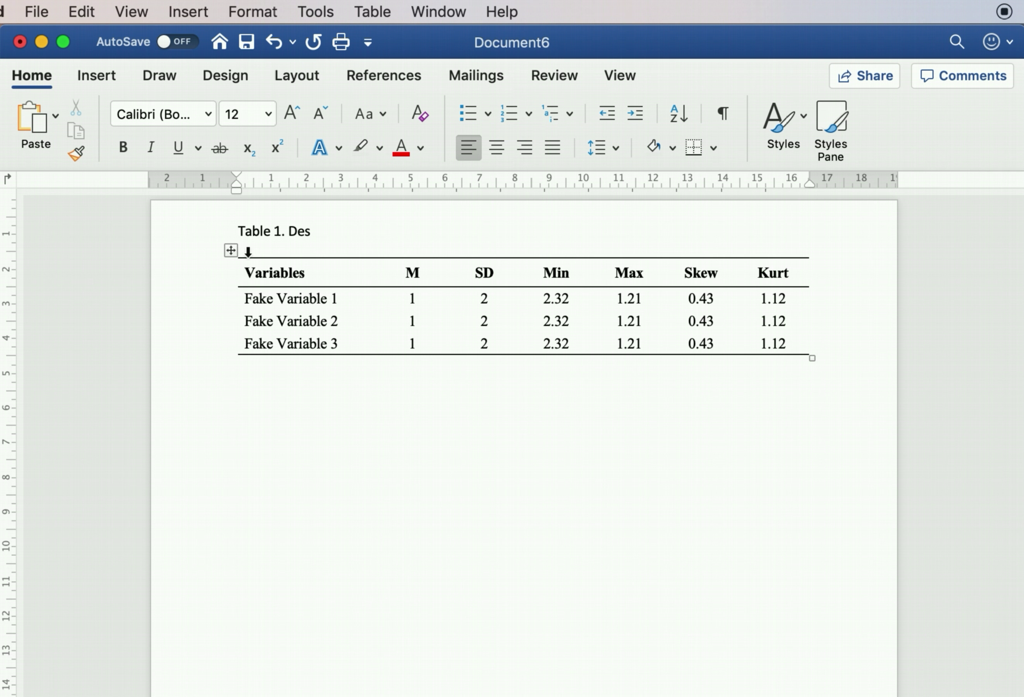
type("criptive Statistics.")
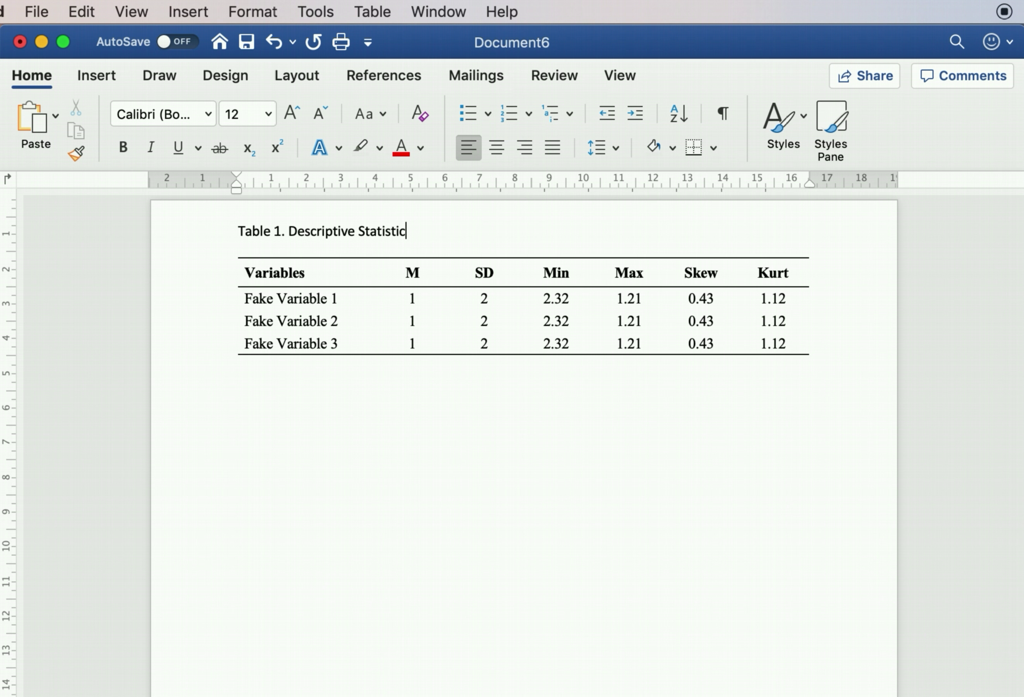
- Set the caption's font to Times New Roman
triple_click(313, 229)
left_click(144, 113)
type("Times New")
key("Return")
left_click(316, 235)
- Type 'Notes.' on the line below the table
left_click(274, 414)
type("Notes.")
key("Return")
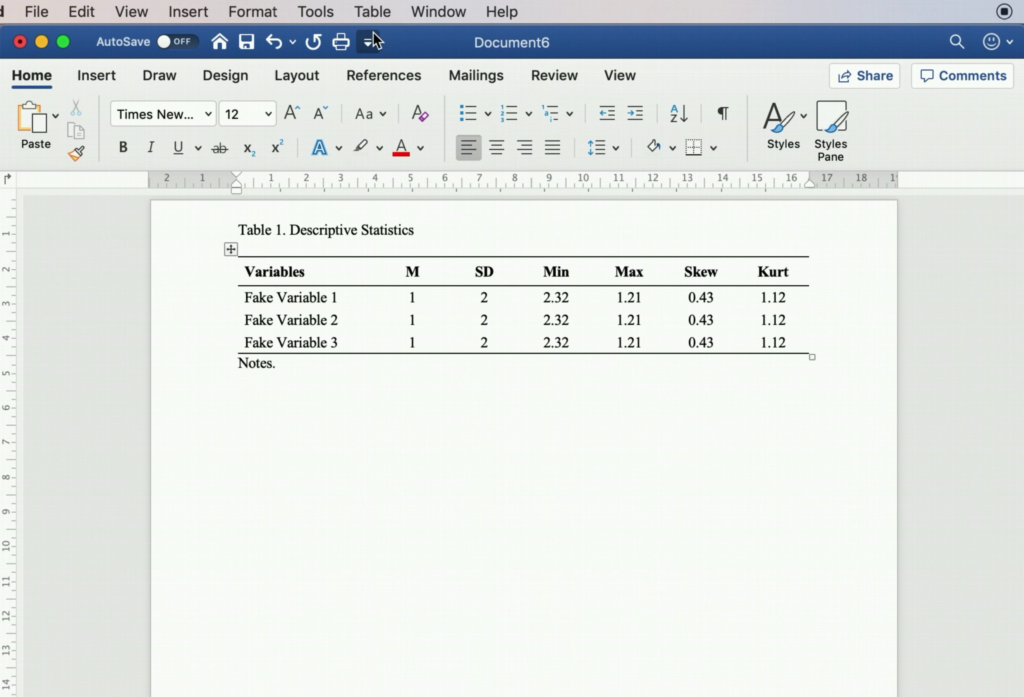
- Insert a new 3-column, 2-row table below the notes
left_click(315, 12)
mouse_move(372, 12)
mouse_move(400, 70)
left_click(635, 84)
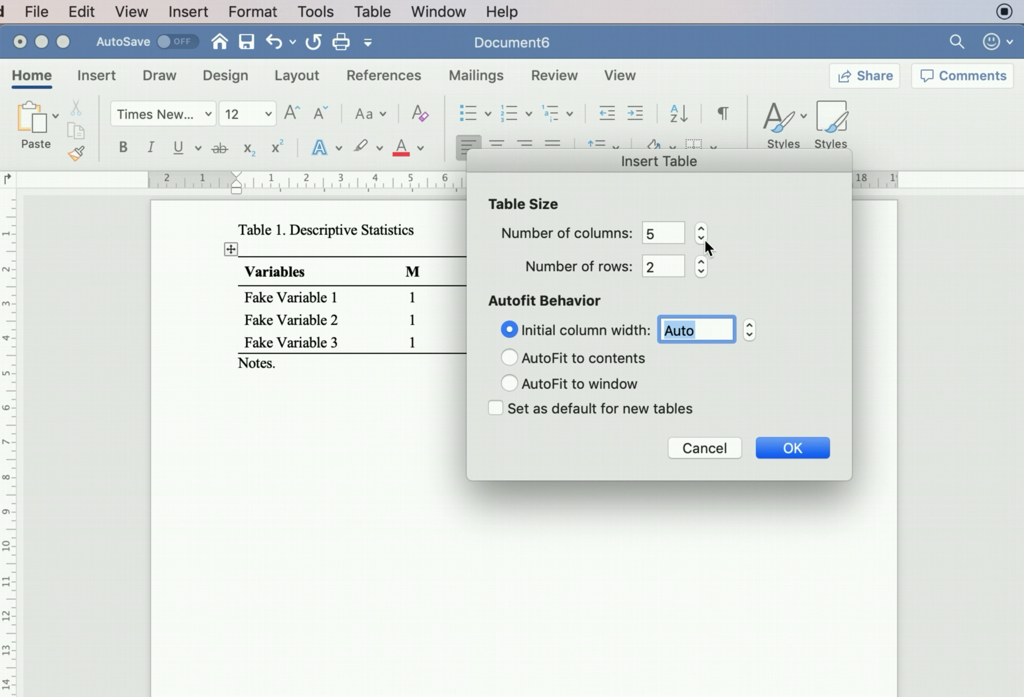
left_click(701, 238)
left_click(701, 239)
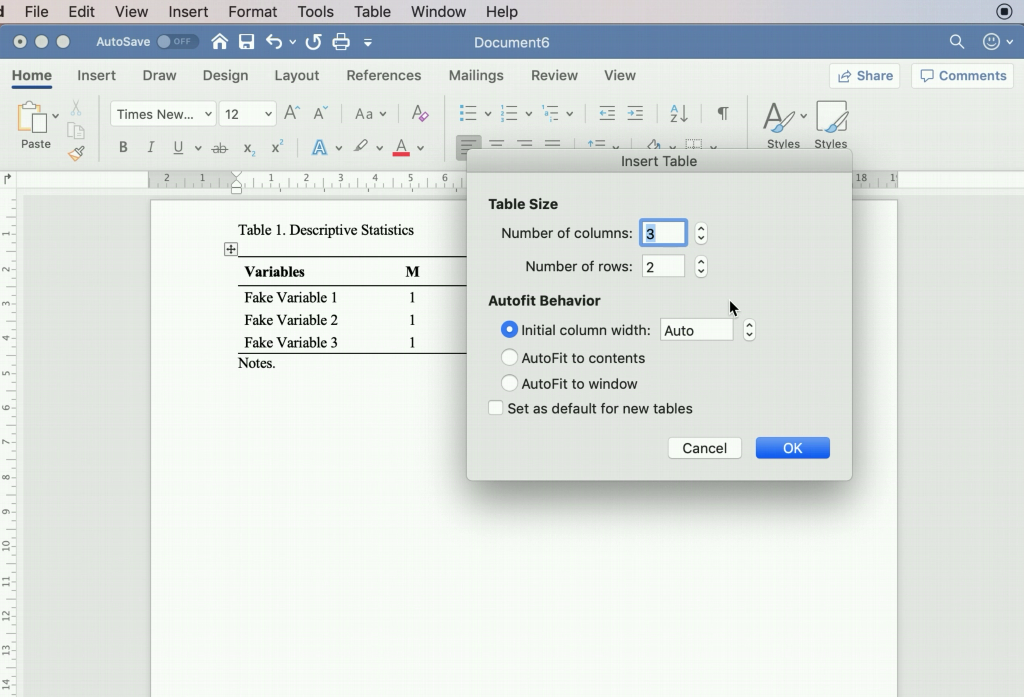
left_click(798, 451)
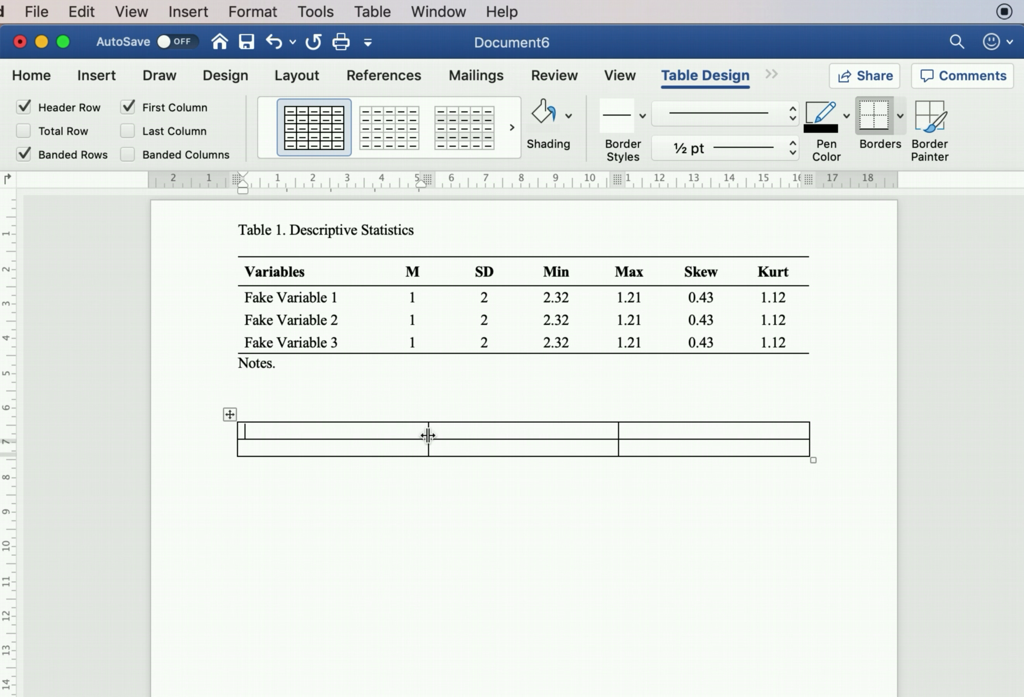
- Narrow the new table's three columns and add a third row
left_click_drag(427, 432, 367, 432)
left_click_drag(616, 429, 479, 432)
left_click_drag(807, 432, 584, 433)
left_click(518, 451)
key("Tab")
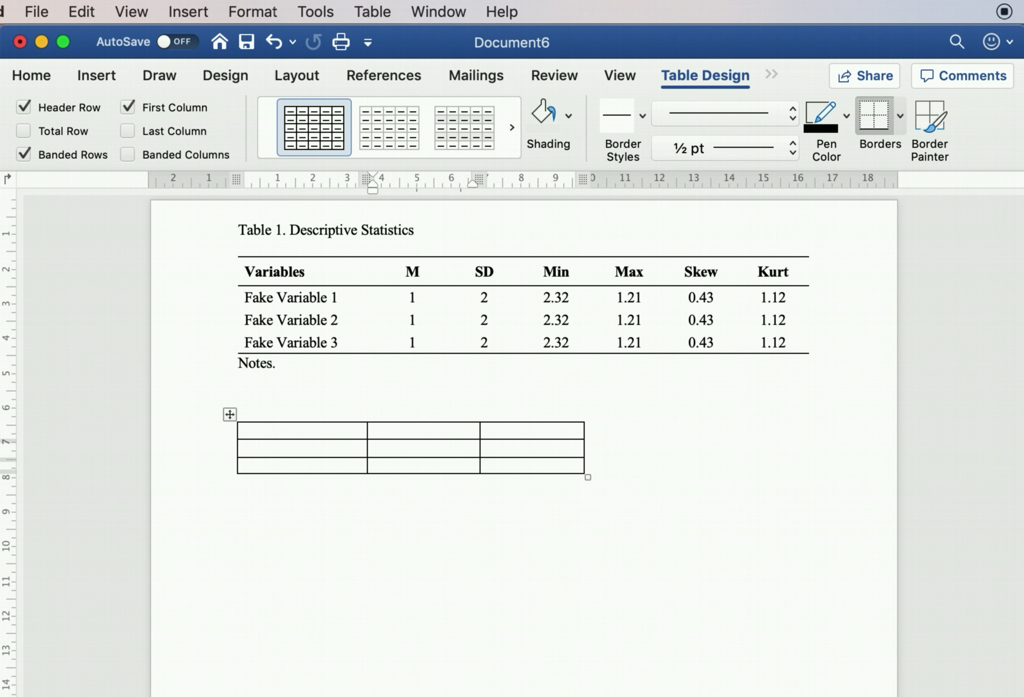
type("n")
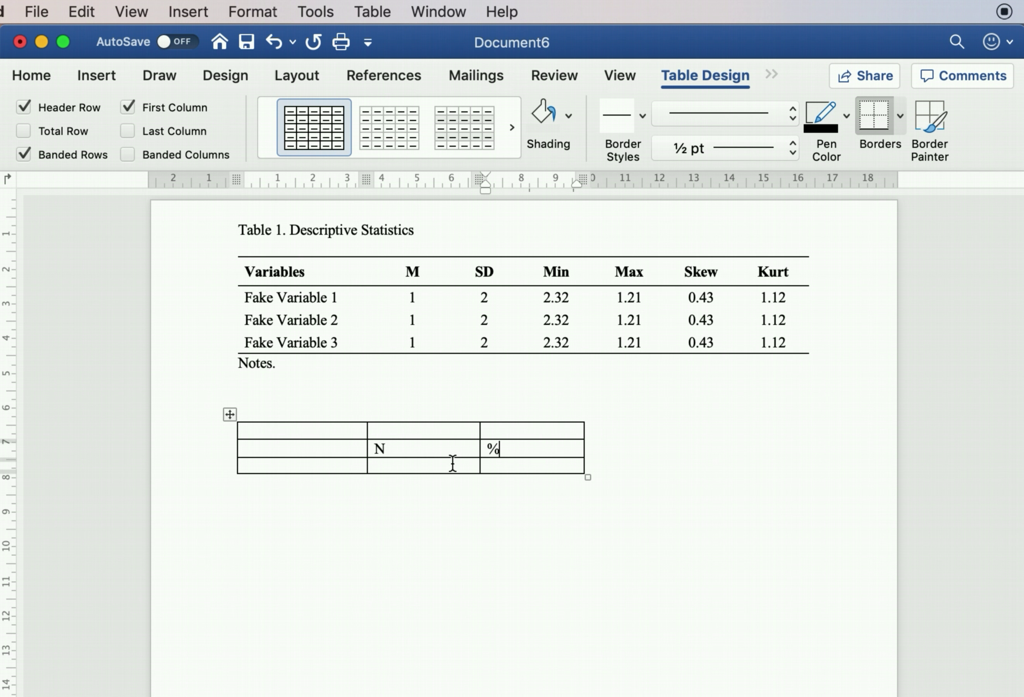
left_click_drag(468, 432, 503, 427)
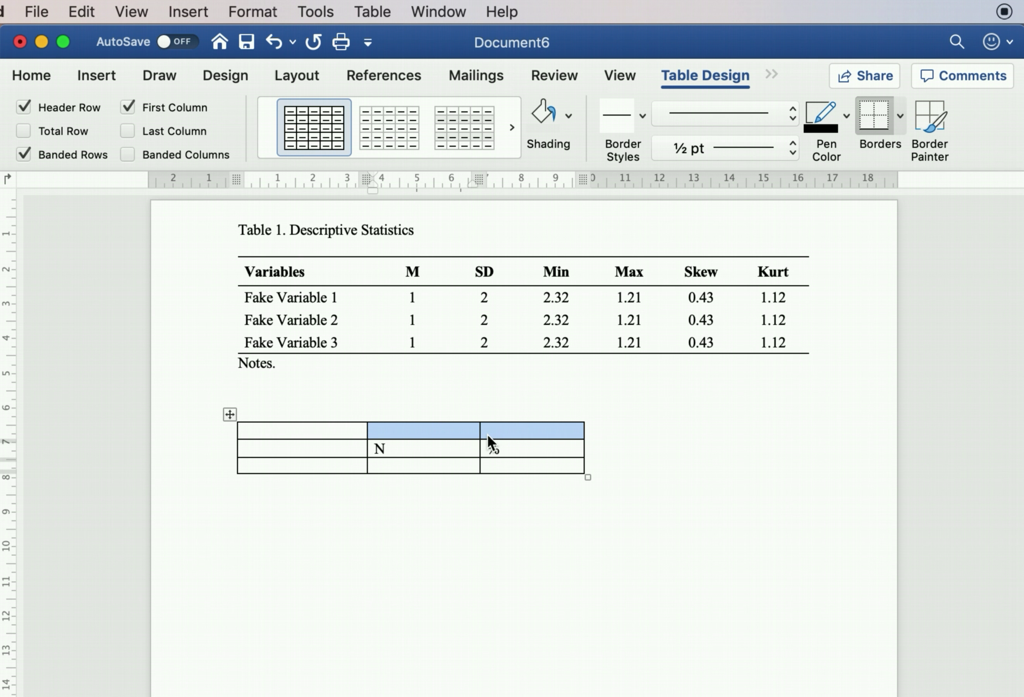
left_click(461, 432)
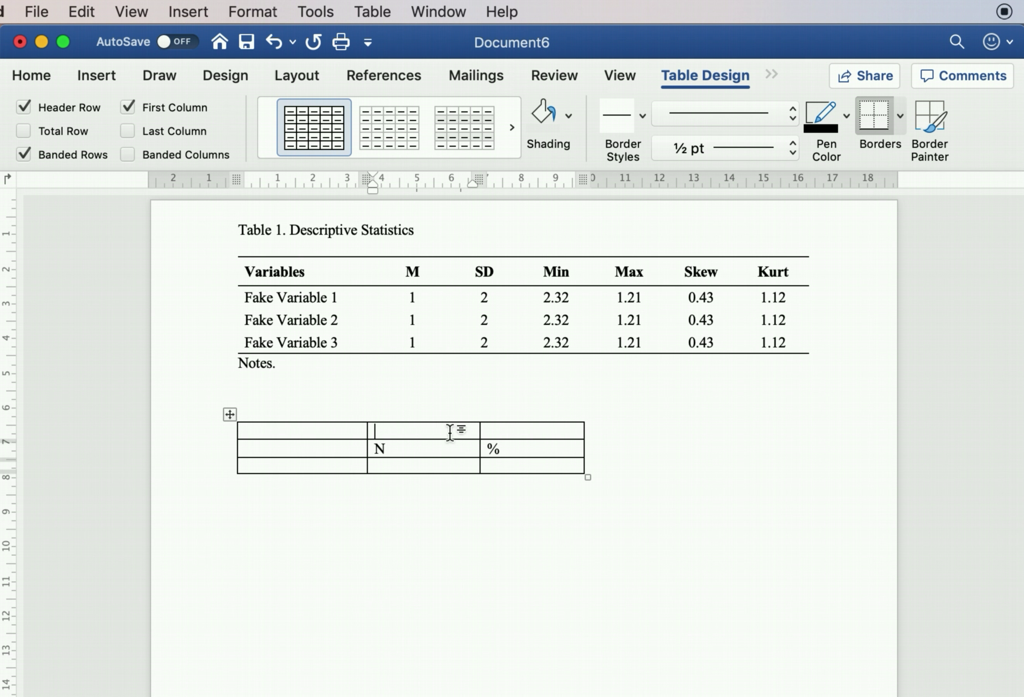
key("BackSpace")
- Enter headers Frequency over (n) and Percentage in columns two and three
left_click(399, 432)
type("Frequency")
left_click(435, 450)
type("(n)")
left_click(536, 430)
type("Percentage")
left_click(488, 448)
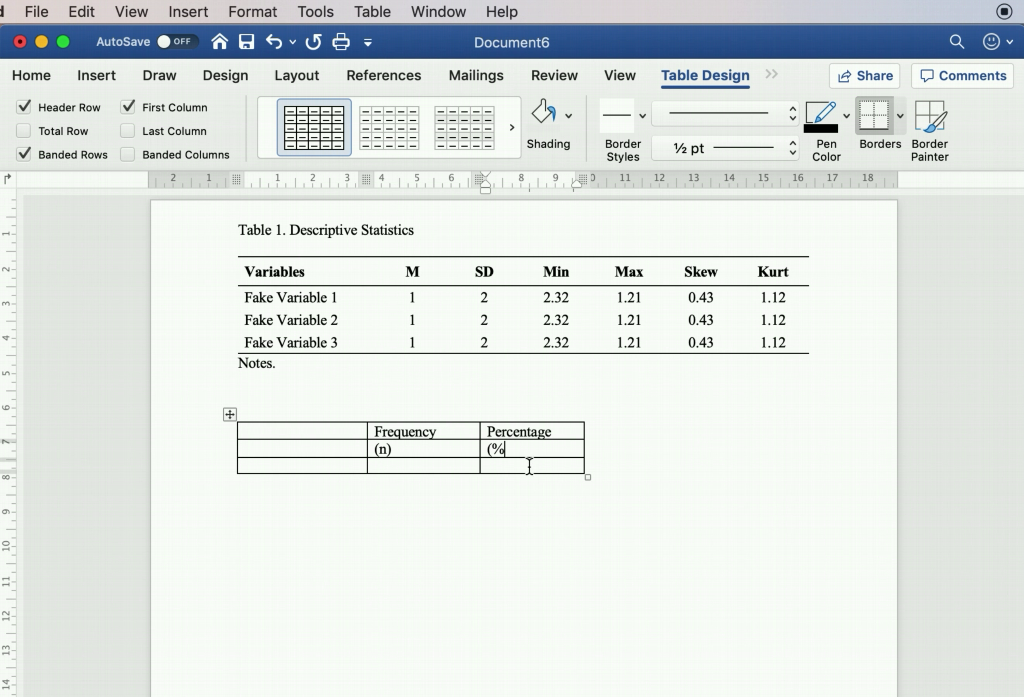
- Merge the first column's two header cells into one
left_click_drag(333, 428, 333, 447)
right_click(332, 445)
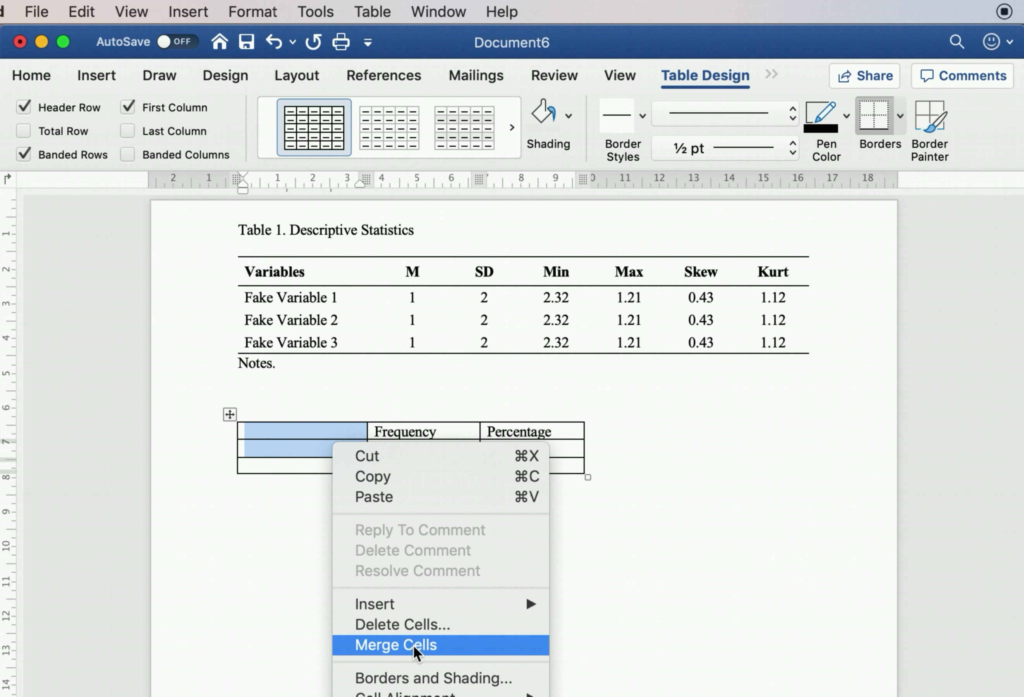
left_click(403, 643)
left_click(317, 444)
- Type Variables in the merged header, add rows, and enter Sex, Female and Male labels
type("Variables")
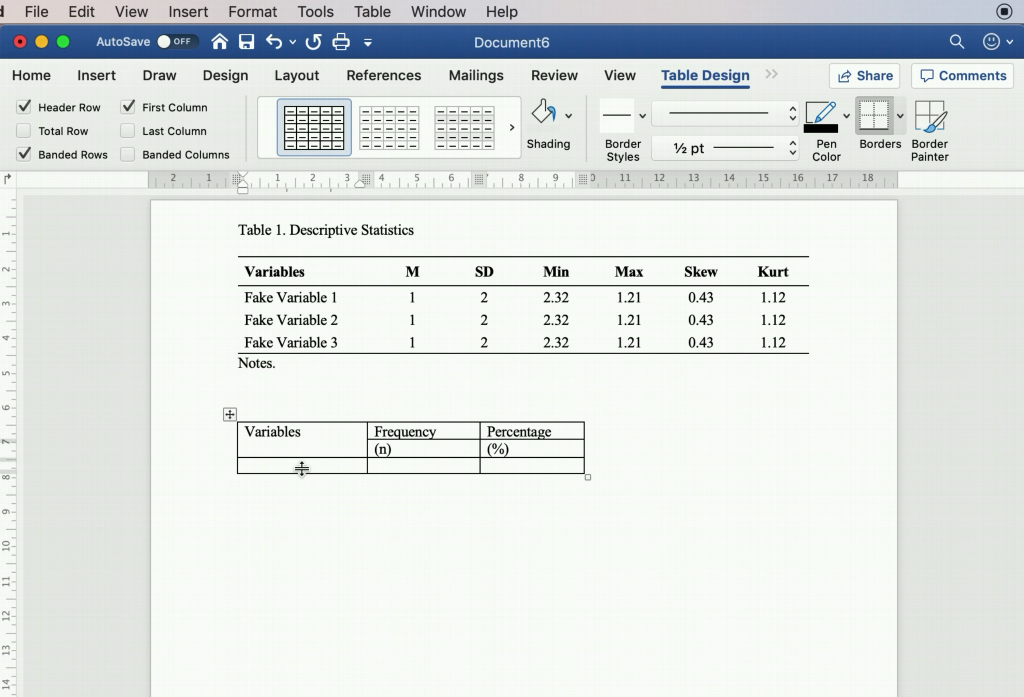
left_click(302, 469)
key("Tab")
key("Tab")
key("Tab")
key("Tab")
key("Tab")
left_click(293, 467)
type("Sex ")
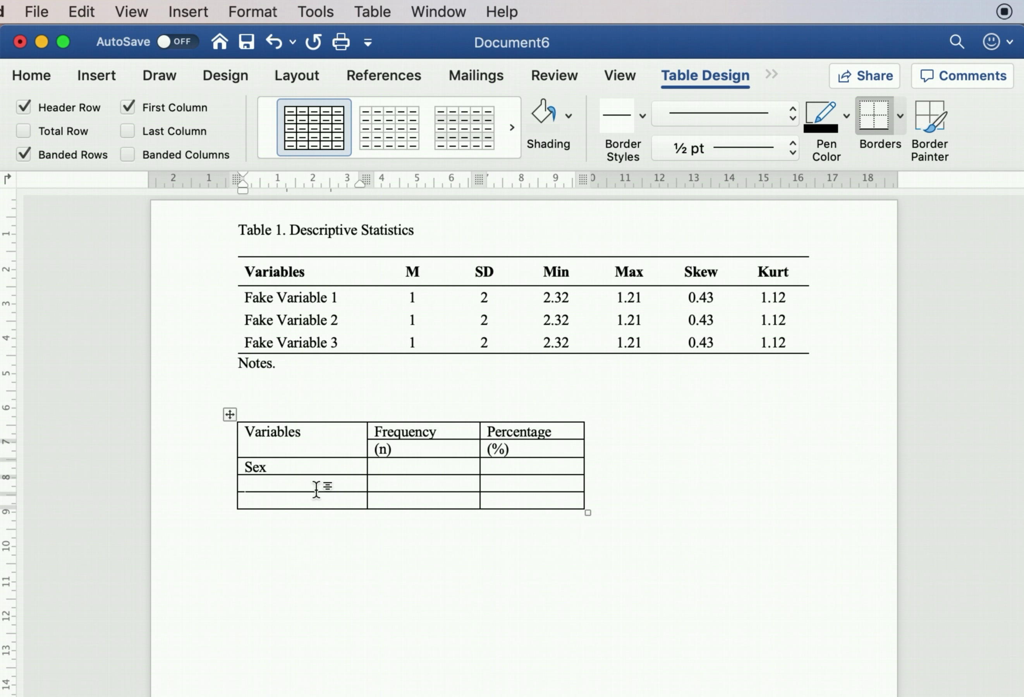
type("Female")
key("Tab")
key("Tab")
key("Tab")
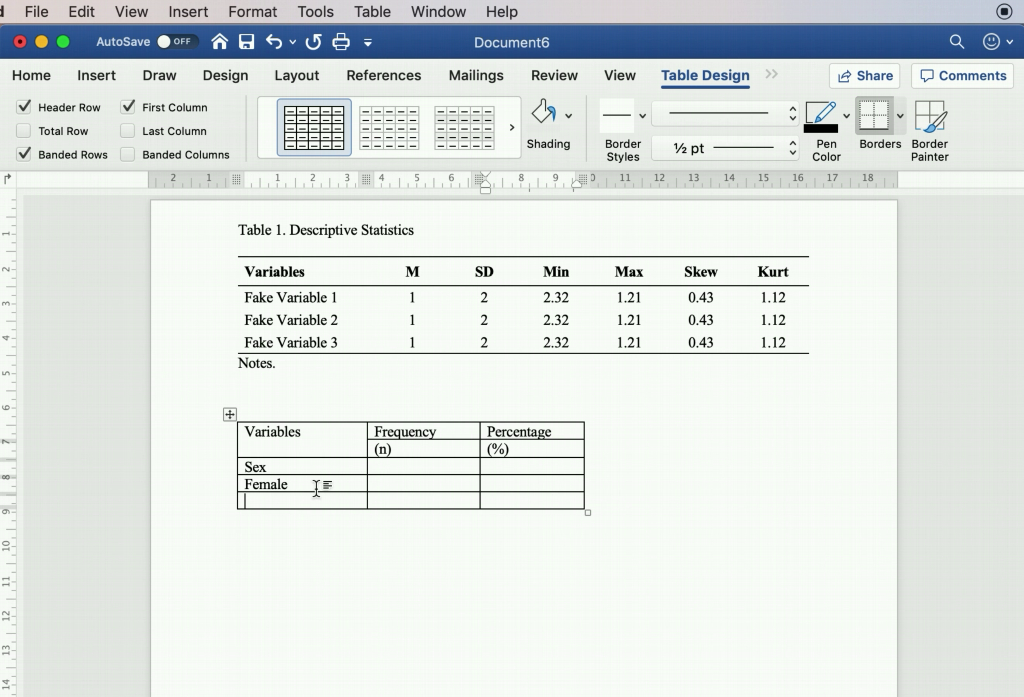
type("Male")
- Enter 45 and 25% as the Female row's frequency and percentage
left_click(437, 470)
type("45")
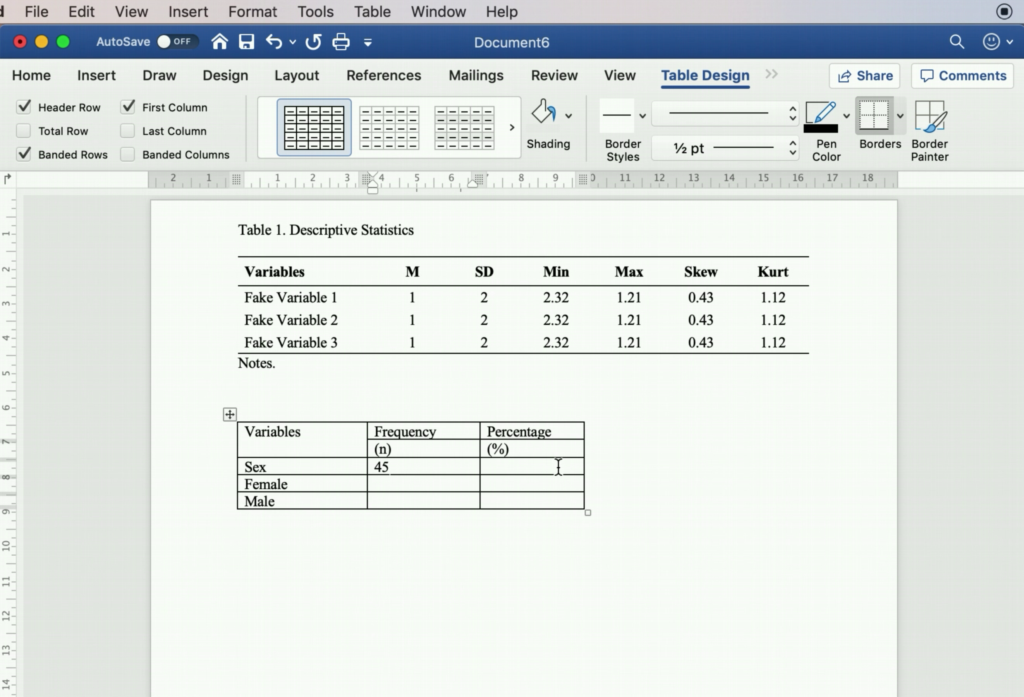
left_click(556, 468)
type("25%")
left_click(418, 486)
left_click_drag(406, 466, 532, 472)
key("super+x")
left_click(410, 482)
key("super+v")
- Add a Total row below Male
left_click(407, 503)
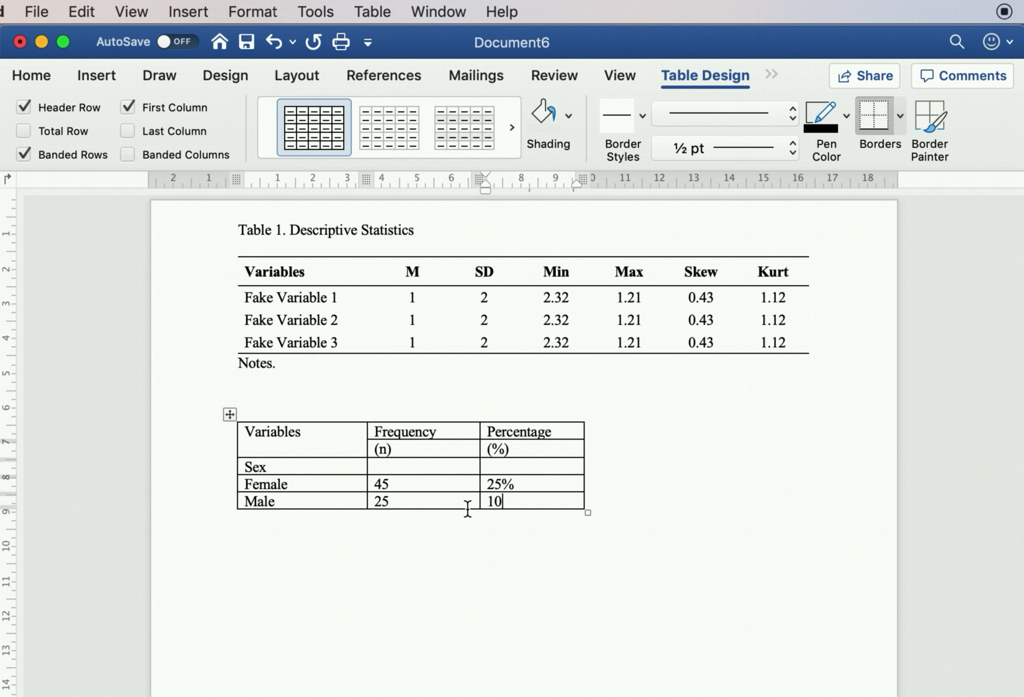
key("Tab")
type("Total")
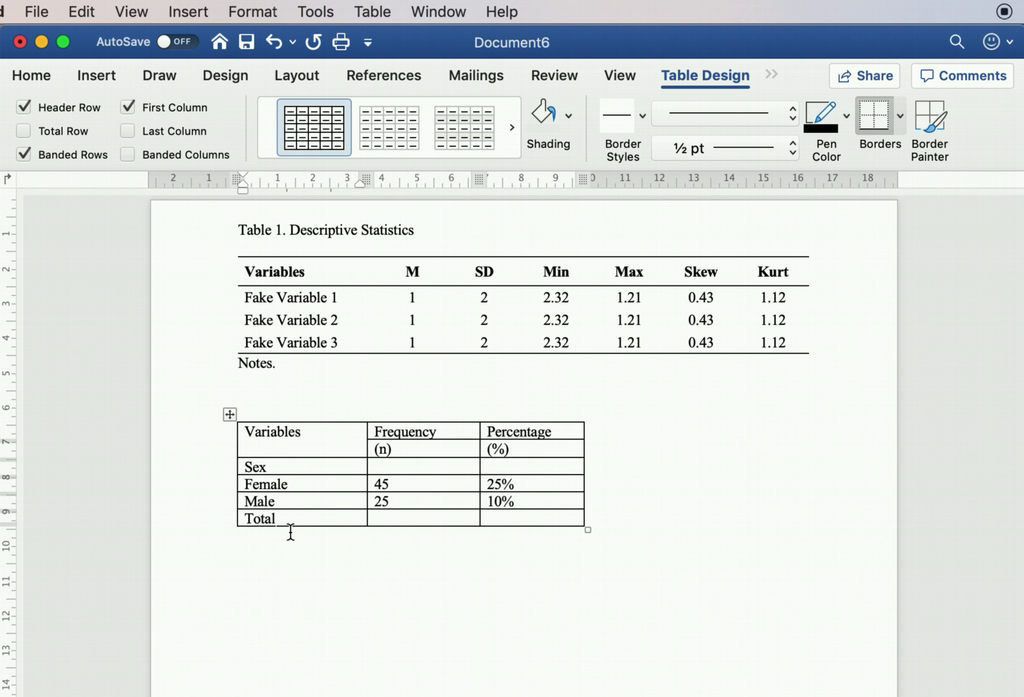
- Delete the Total label and make Sex and the header rows bold
left_click_drag(276, 518, 247, 519)
key("BackSpace")
key("super+b")
left_click_drag(259, 442, 572, 448)
key("super+b")
left_click(316, 485)
- Right-align the Female and Male cells, vertically centred, using Layout alignment
left_click_drag(316, 486, 316, 499)
left_click(716, 80)
left_click(769, 73)
left_click(799, 96)
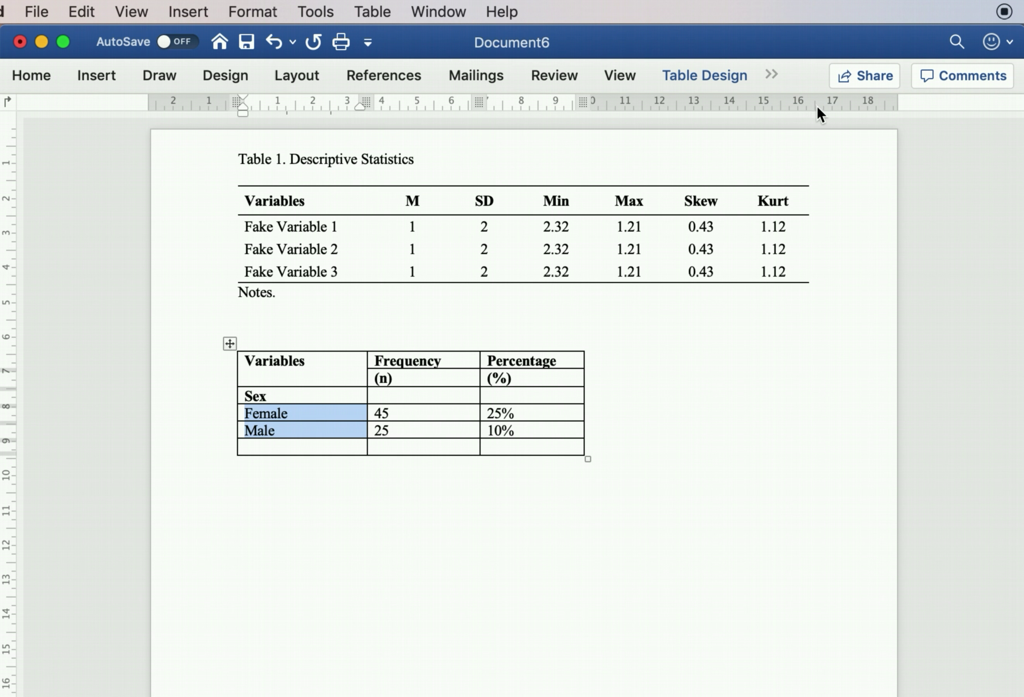
left_click(879, 128)
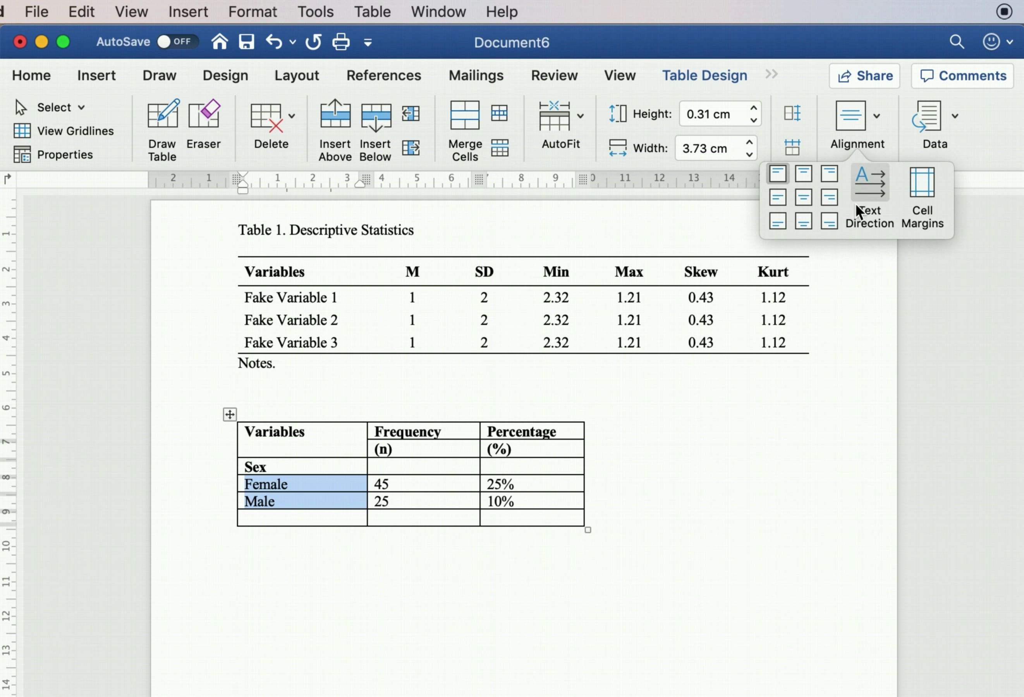
left_click(827, 199)
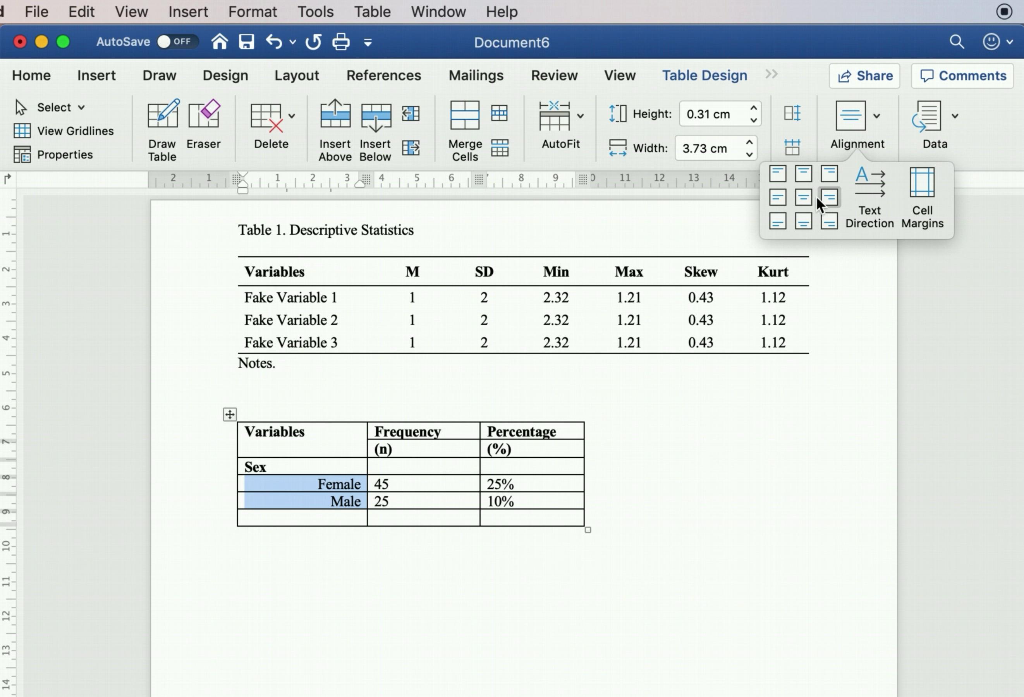
- Centre all text in the second table, then left-align the Variables and Sex cells
left_click(229, 414)
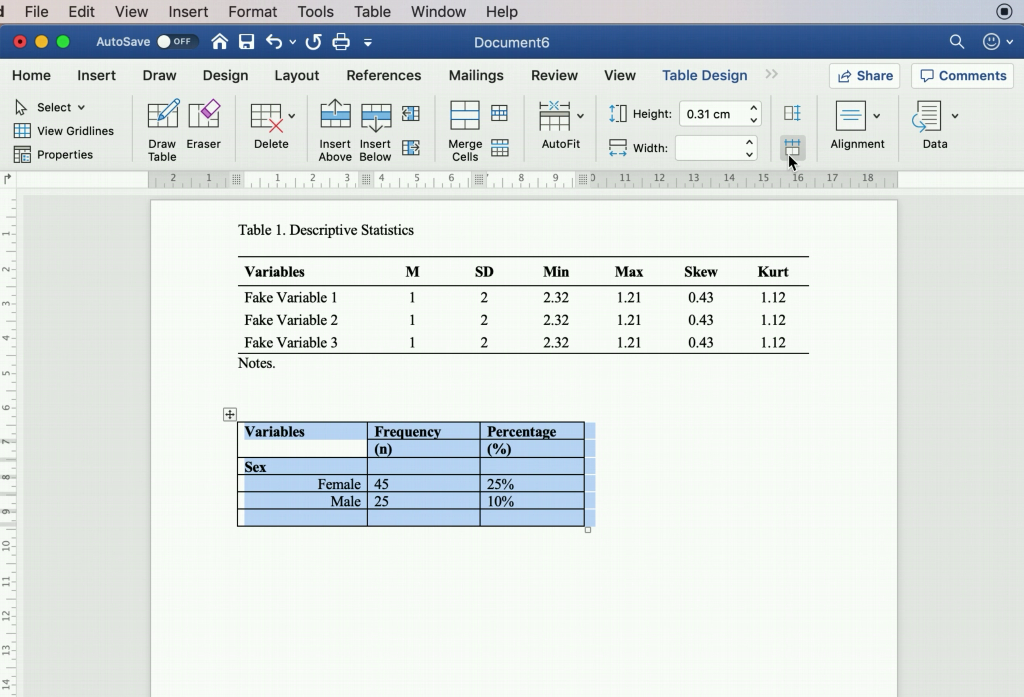
left_click(876, 131)
left_click(802, 201)
left_click(320, 446)
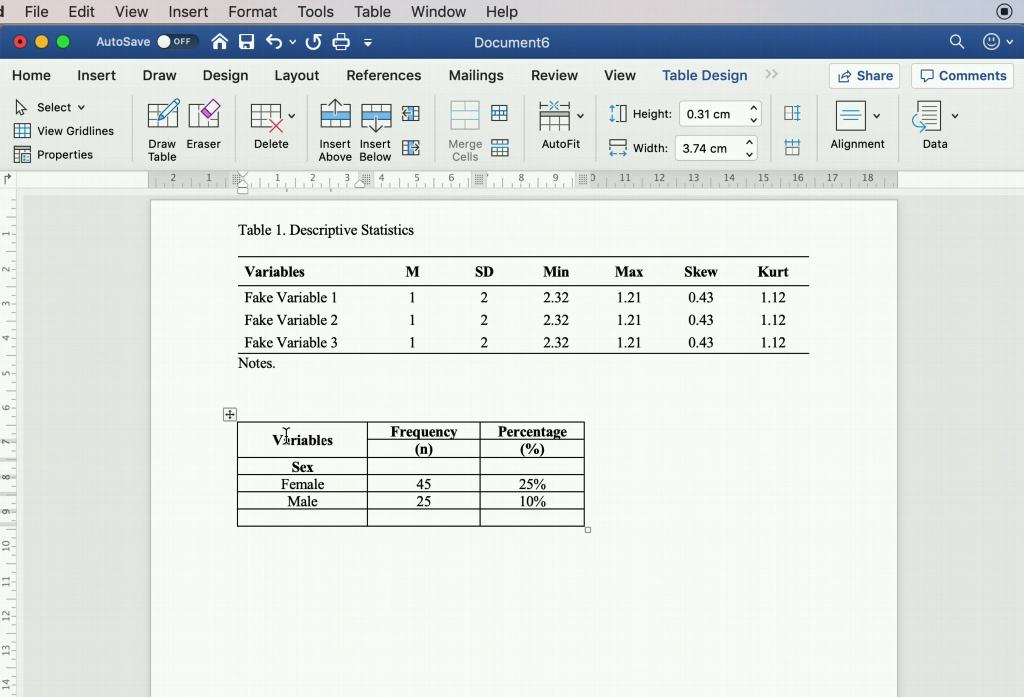
left_click(851, 131)
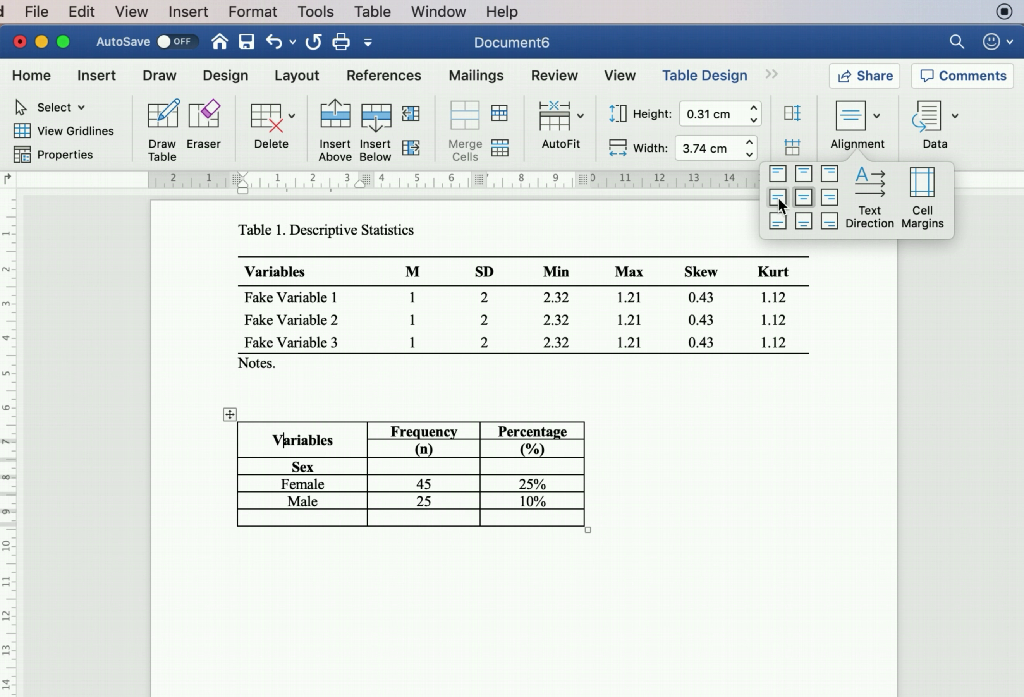
left_click(777, 197)
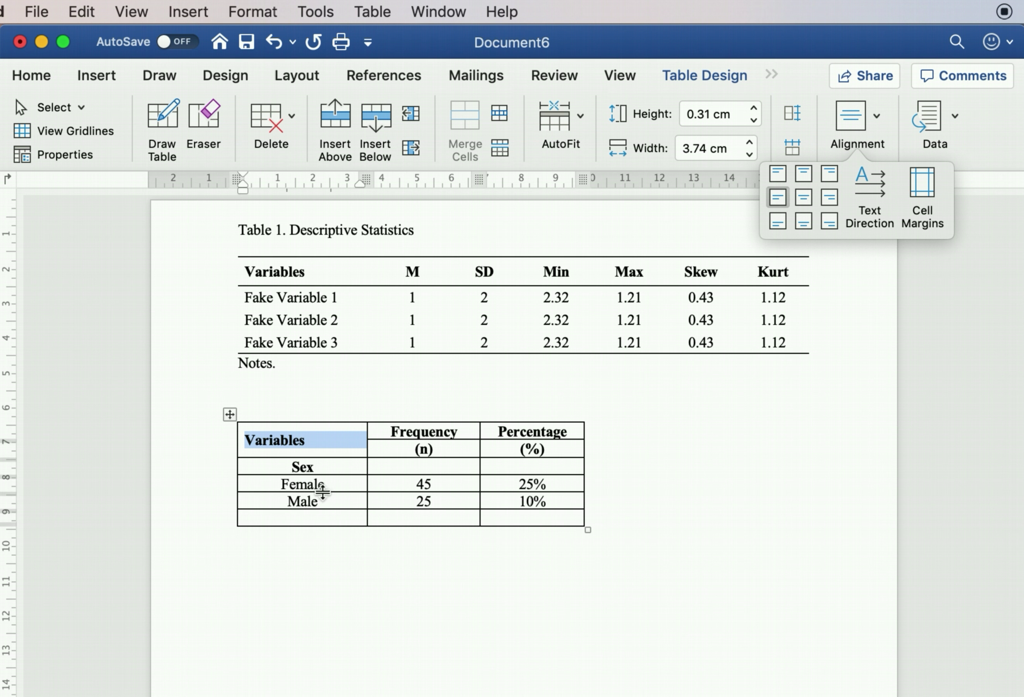
left_click(314, 468)
left_click(860, 133)
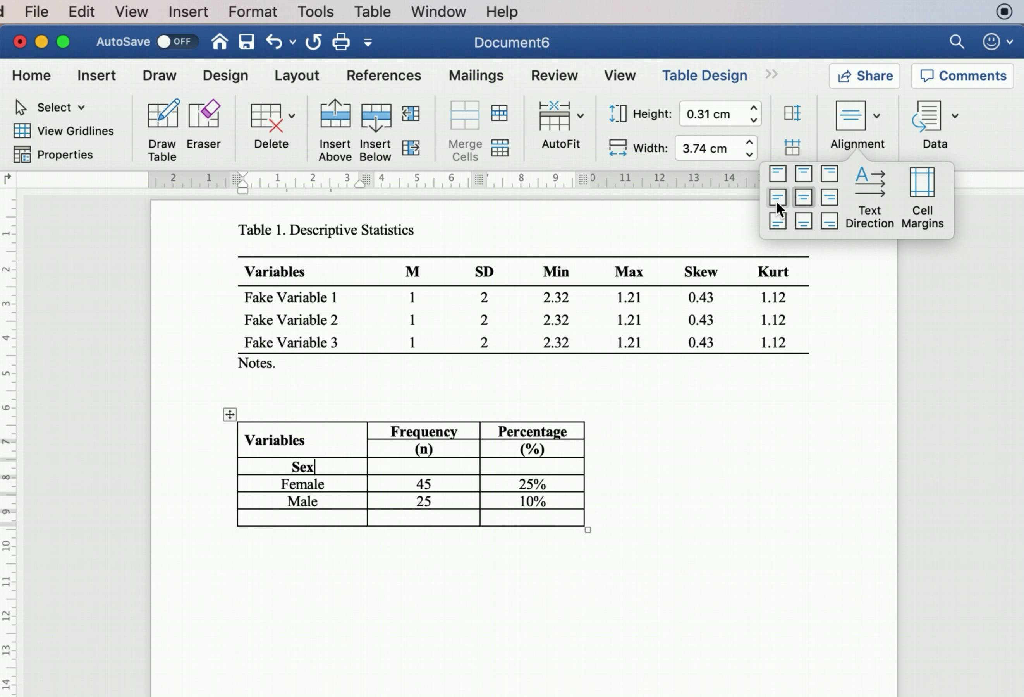
left_click(777, 197)
- Reapply right alignment to the Female and Male cells
left_click_drag(343, 484, 324, 501)
left_click(875, 119)
left_click(828, 197)
left_click(436, 638)
- Make the header and last rows taller, then distribute the Sex-to-bottom rows evenly
left_click_drag(454, 439, 453, 476)
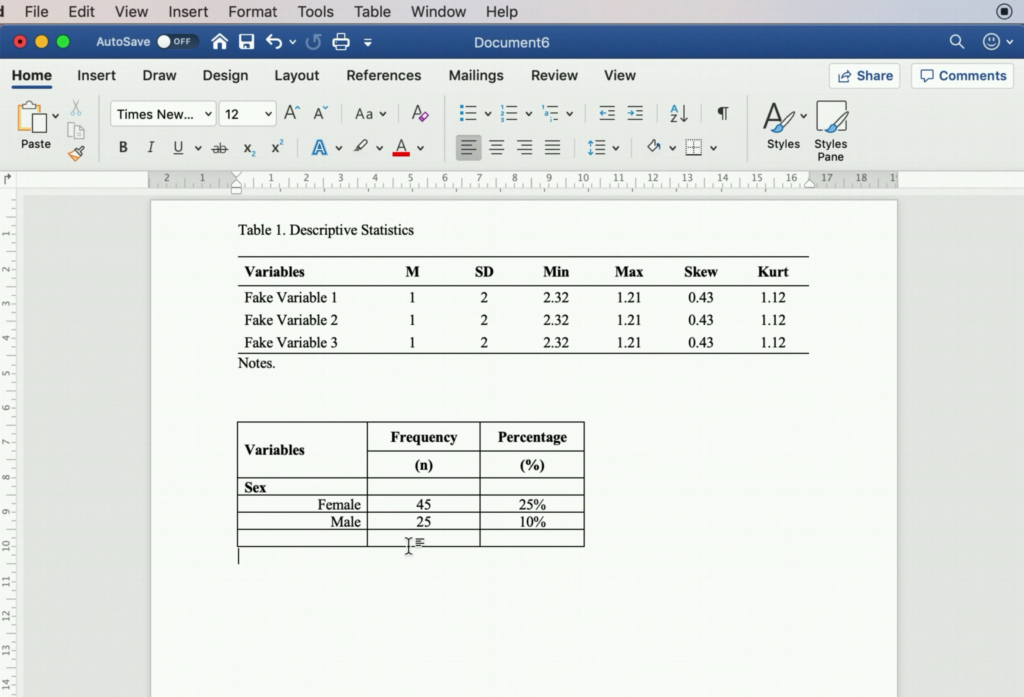
left_click_drag(405, 546, 404, 564)
left_click_drag(343, 486, 498, 540)
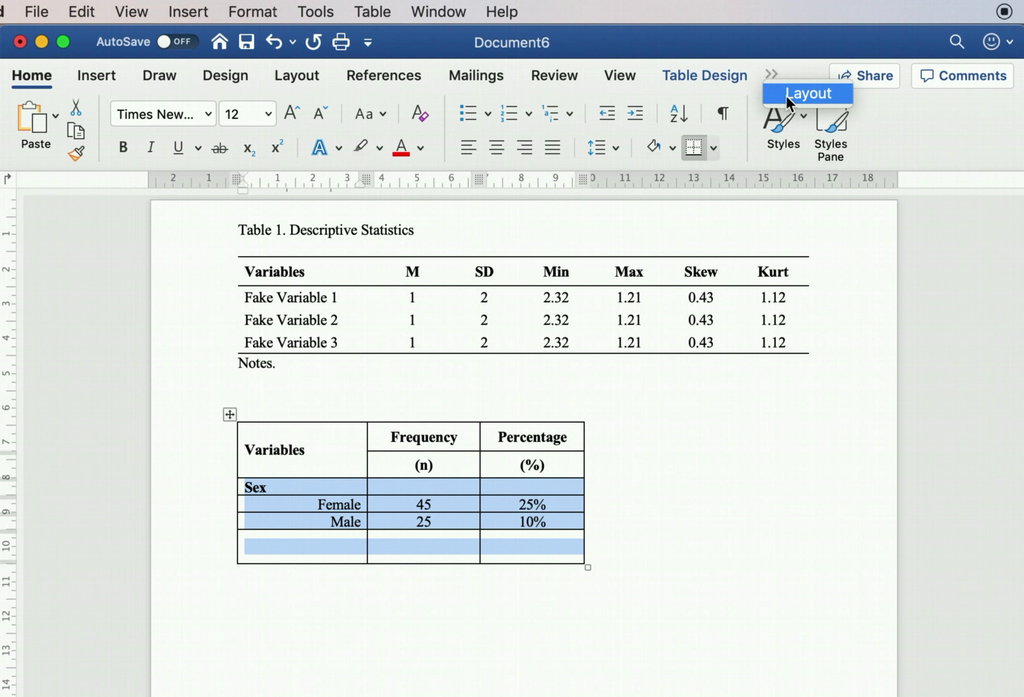
left_click(786, 96)
left_click(792, 114)
left_click(396, 593)
- Delete the empty bottom row and select the whole second table
left_click(598, 559)
key("BackSpace")
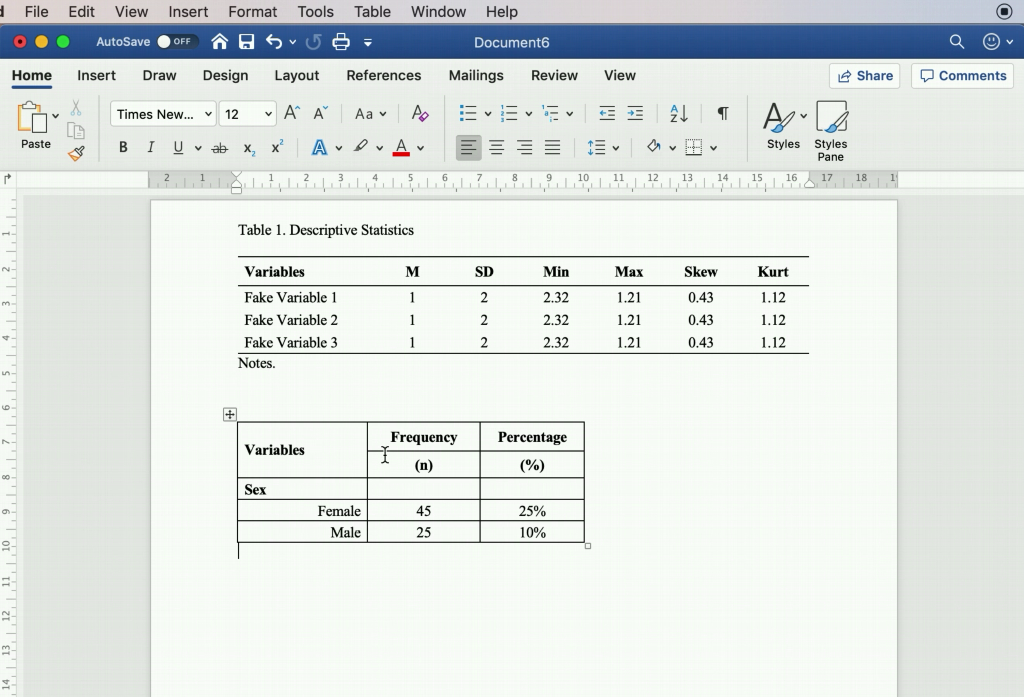
left_click_drag(413, 466, 577, 536)
left_click(714, 148)
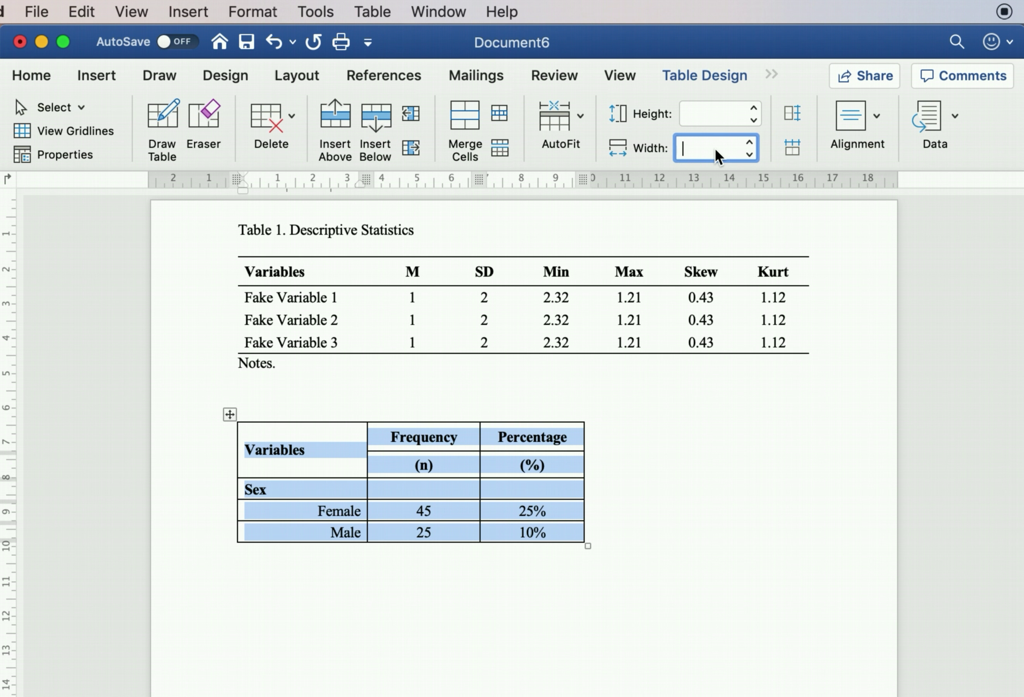
- AutoFit the second table to its contents and remove all its borders
left_click(775, 78)
left_click(899, 118)
left_click(906, 267)
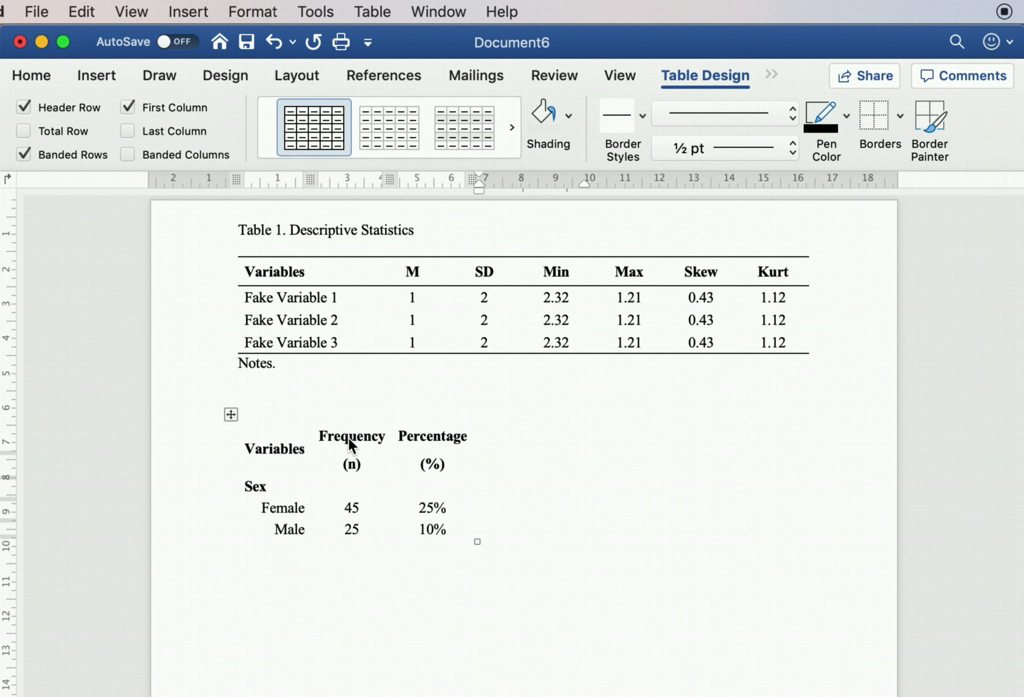
- Add a top border above the header and a line under Frequency and Percentage
left_click_drag(286, 434, 409, 436)
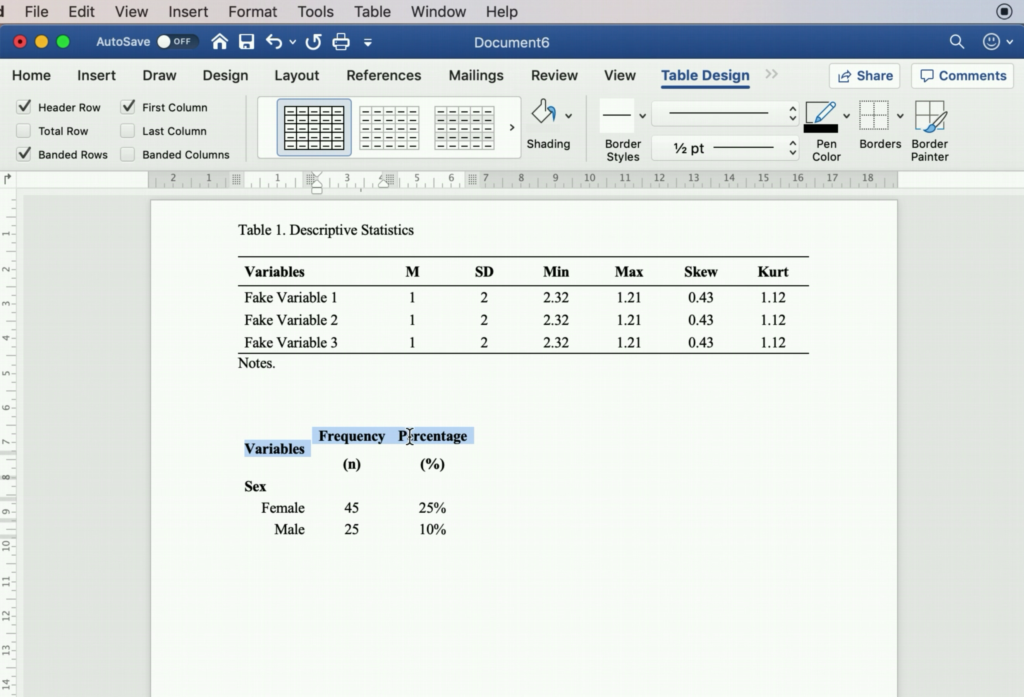
left_click(898, 118)
left_click(906, 174)
left_click(341, 439)
left_click(431, 438, "shift")
left_click(900, 116)
left_click(906, 152)
- Add bottom borders under the full header row and under the Male row
left_click(337, 468)
left_click_drag(258, 460, 450, 461)
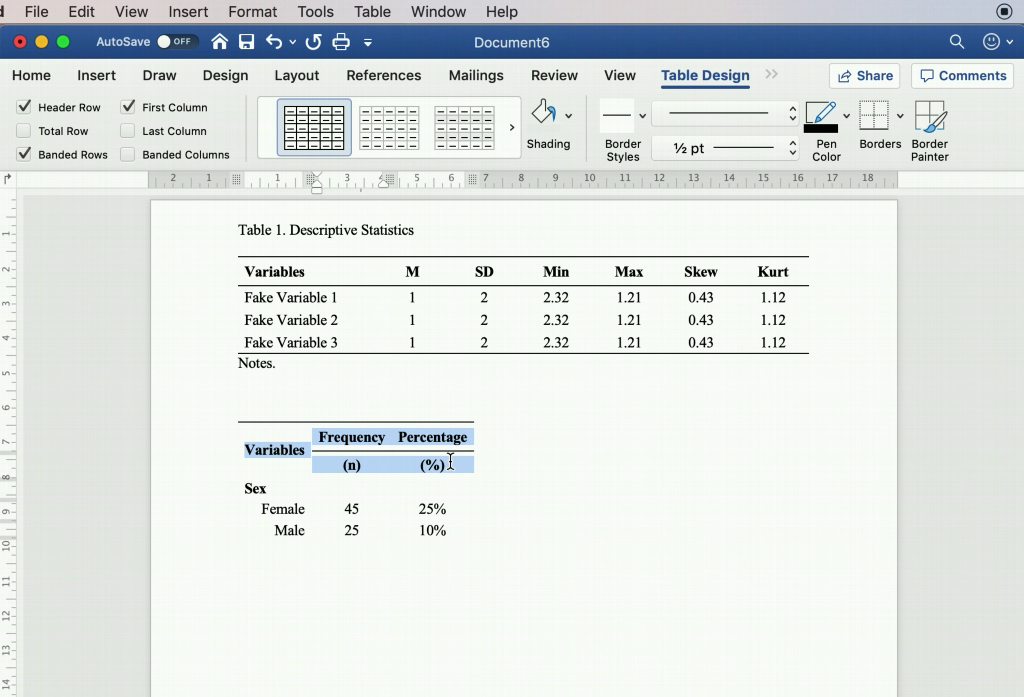
left_click(899, 114)
left_click(895, 153)
left_click(262, 553)
left_click(444, 534, "shift")
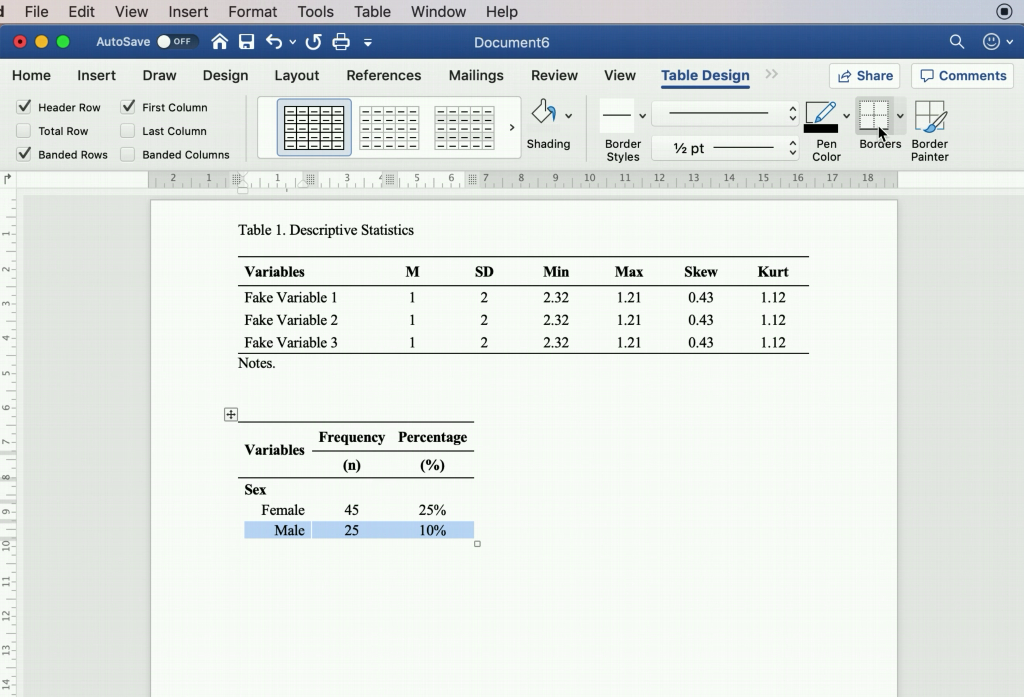
left_click(877, 125)
left_click(479, 675)
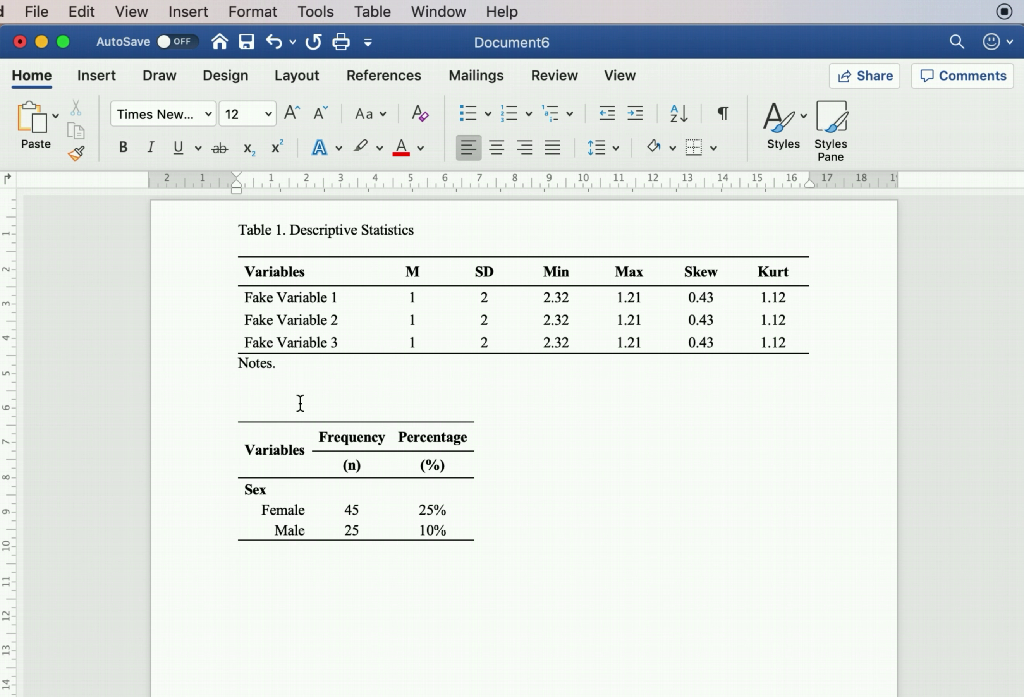
- Type the caption 'Table 2. Descriptive statistics' above the table and 'Notes.' below it
key("Return")
type("Table 2. Descriptive statistics")
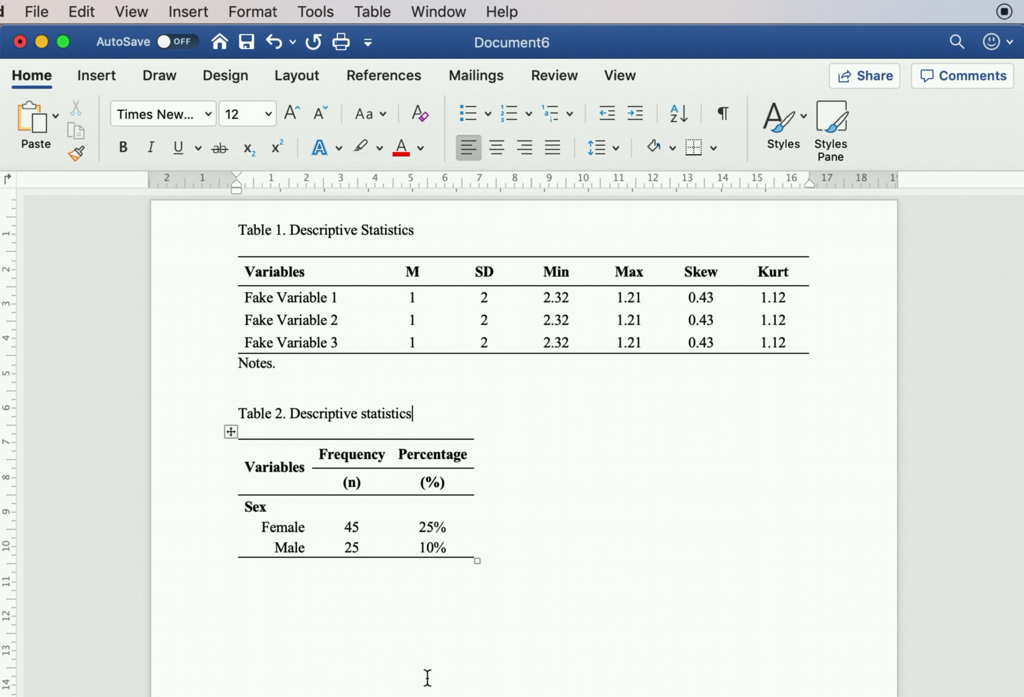
left_click(469, 589)
type("Notes.")
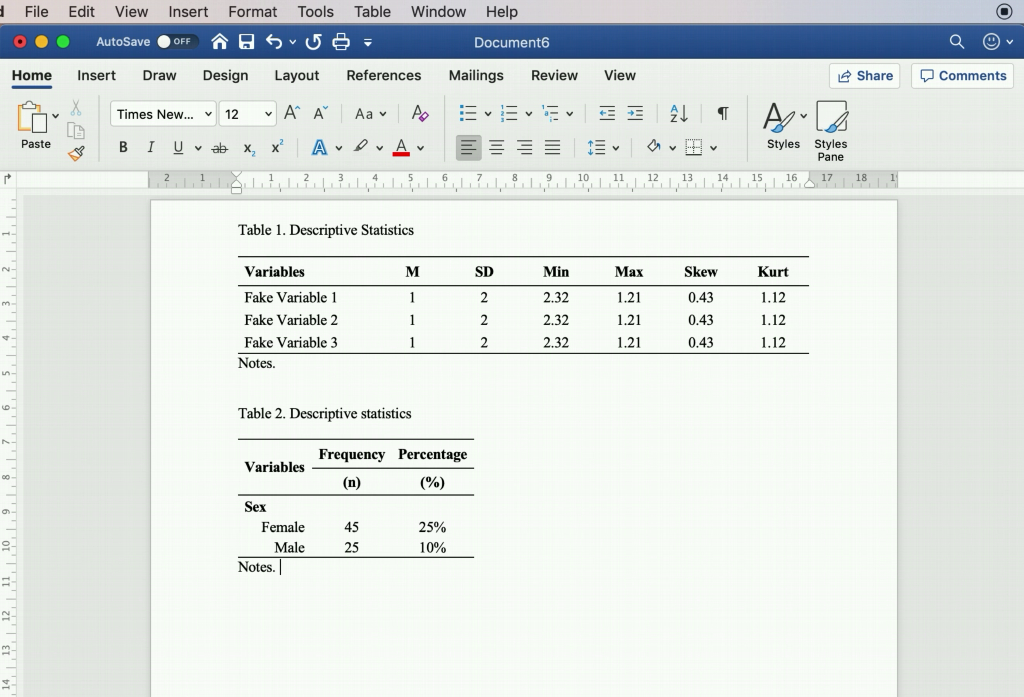